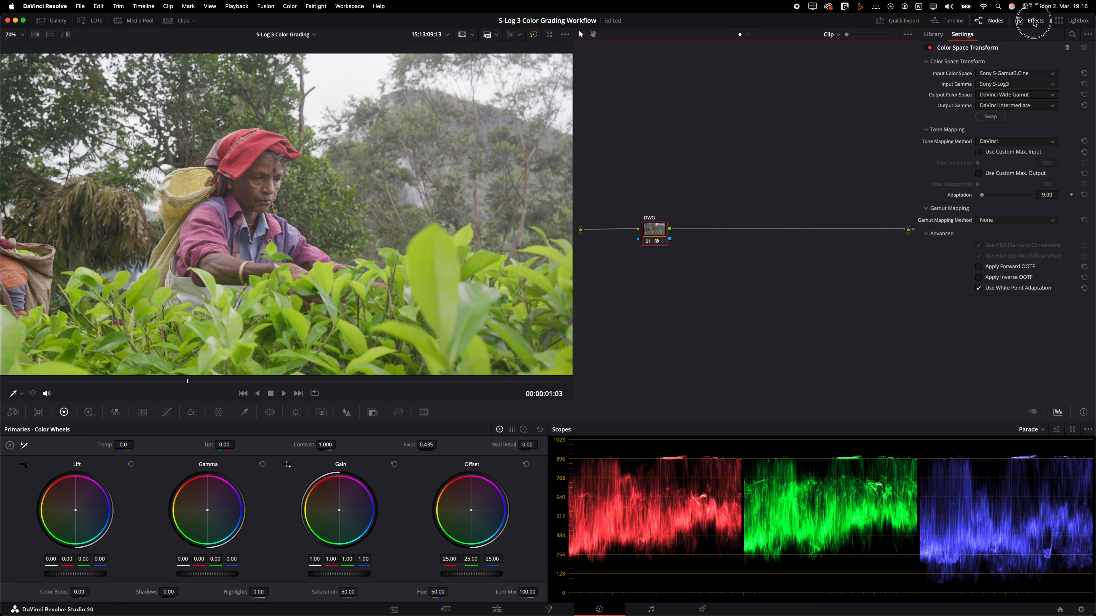
Hide the effects settings, place the Rec709 node after the DWG node, and clean up the node graph.
click(1030, 20)
drag(979, 228, 752, 231)
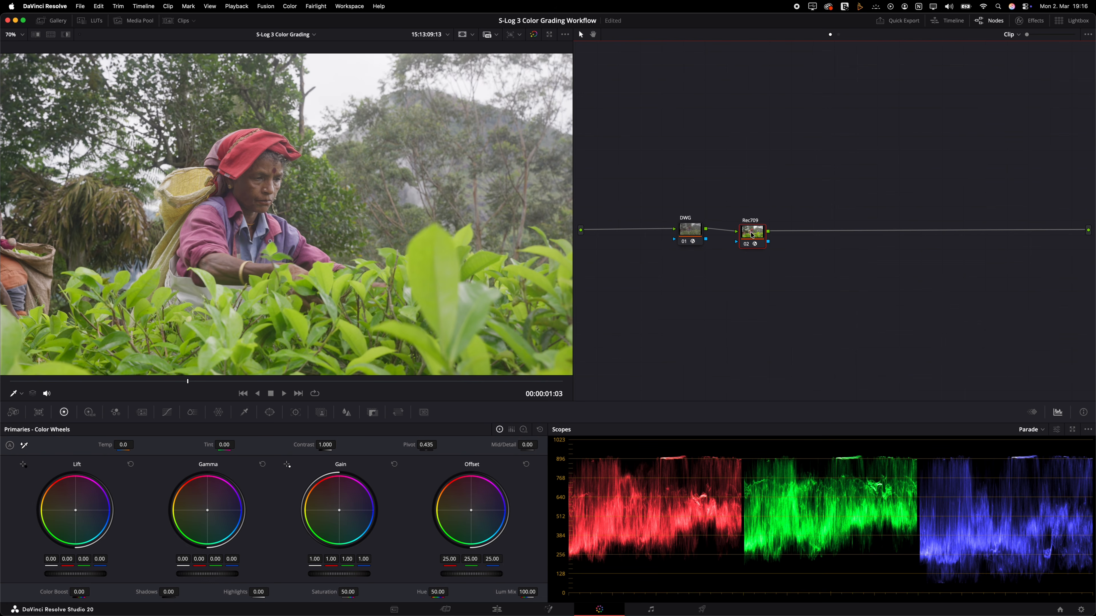
click(1025, 25)
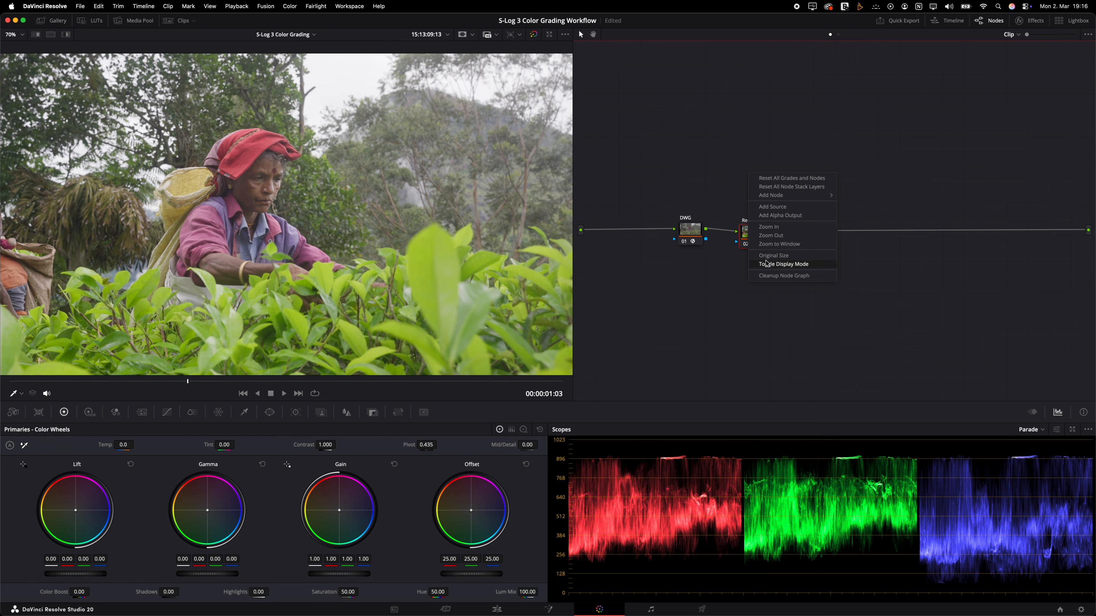
click(761, 279)
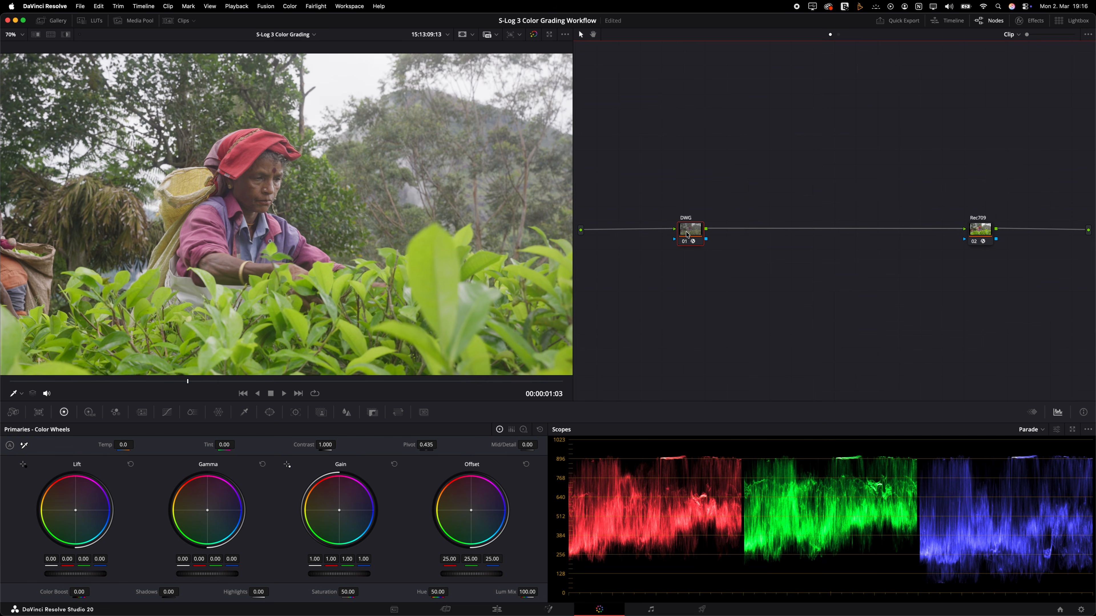
Add three serial nodes between the DWG and Rec709 nodes and clean up the node graph.
key(alt+s)
key(alt+s)
right_click(740, 275)
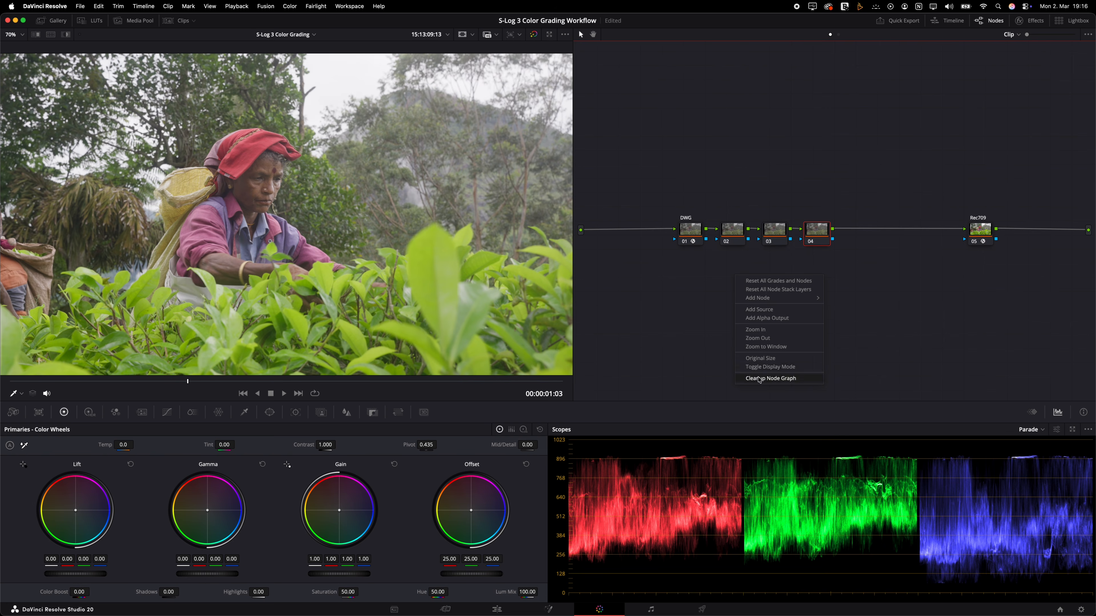
click(766, 380)
Label the three nodes between DWG and Rec709 as HDR Exposure, Linear Balance and Contrast.
right_click(736, 235)
text(HDR Exposure)
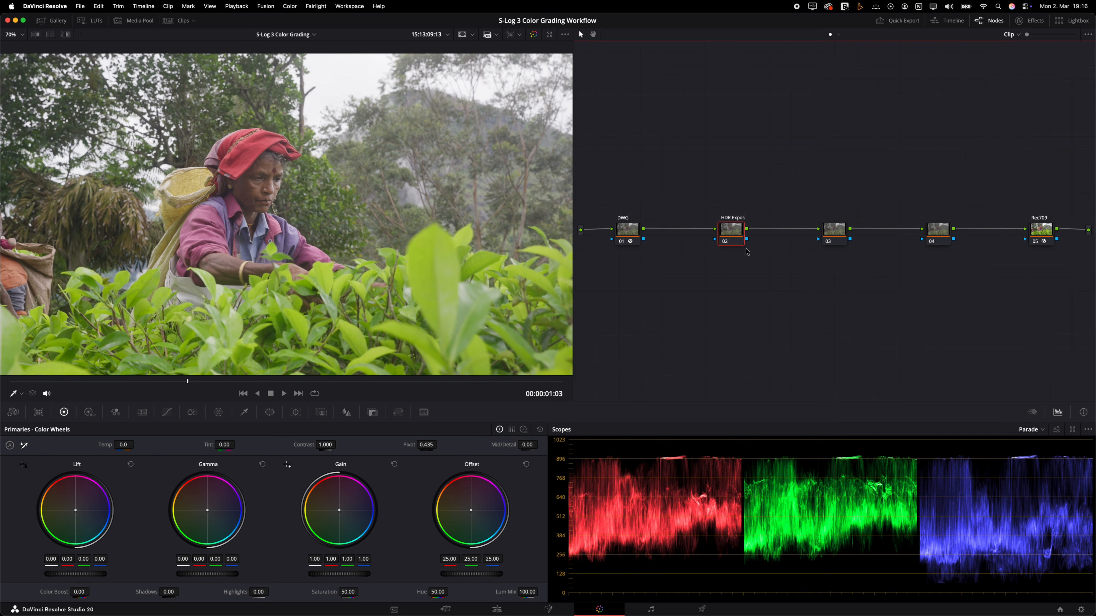
right_click(830, 233)
click(838, 247)
text(Linear Balance)
right_click(947, 234)
click(952, 250)
Switch the scope to Waveform and set the HDR Exposure node's global HDR wheel exposure to -0.50.
click(1022, 432)
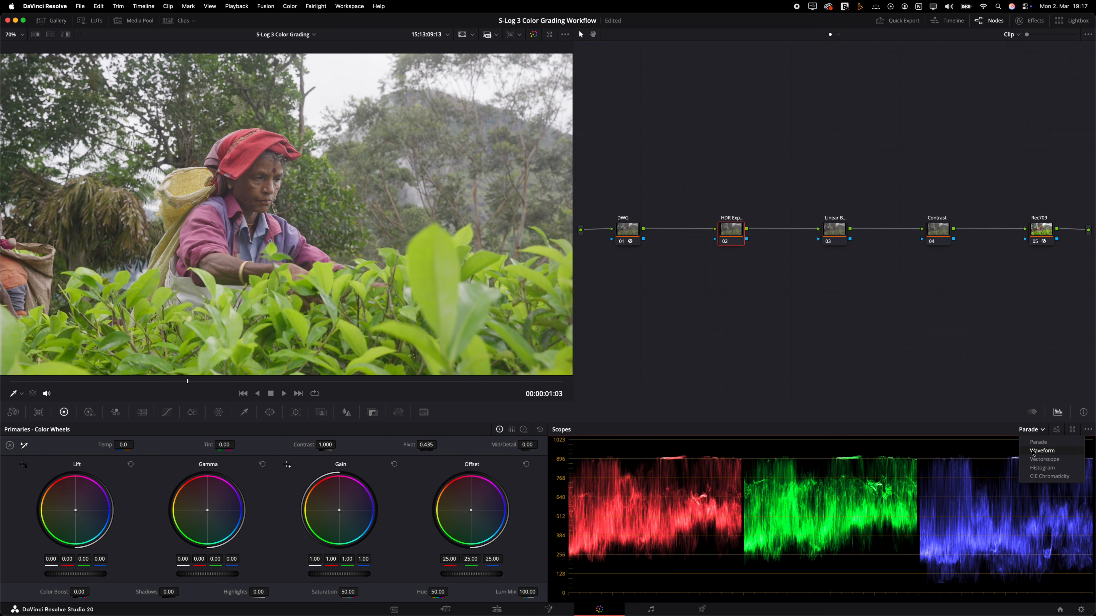
click(1033, 451)
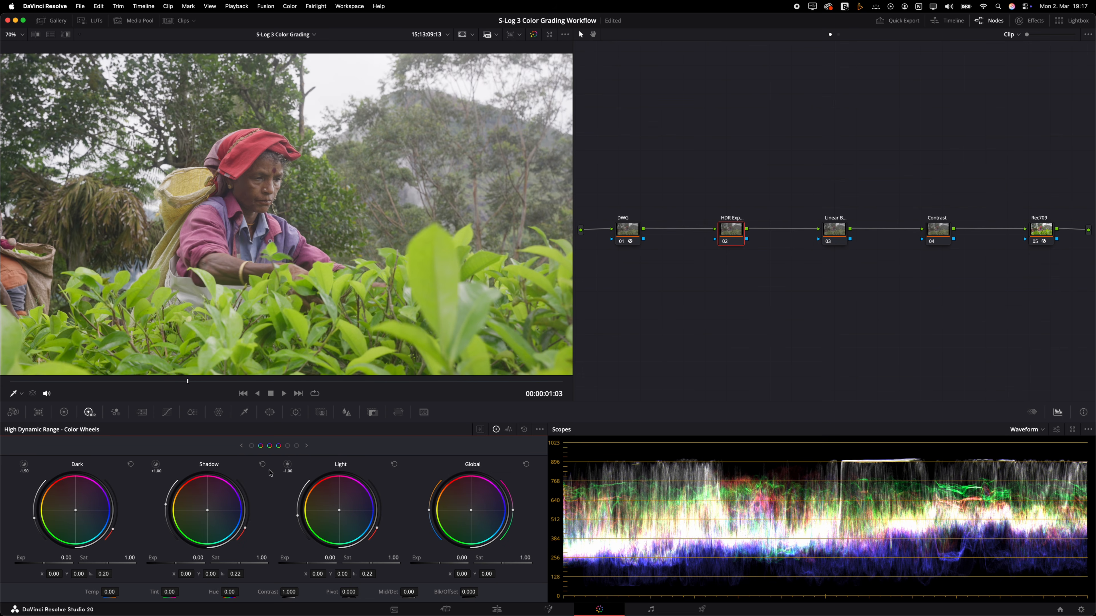
mouse_move(439, 565)
mouse_down()
mouse_move(454, 551)
mouse_move(431, 562)
mouse_up()
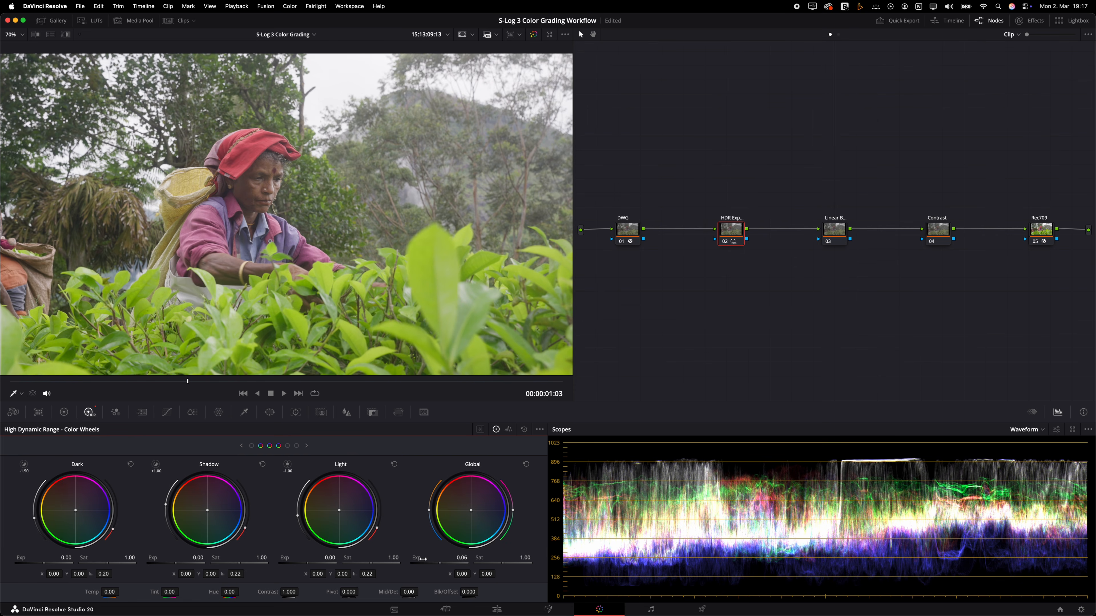
double_click(413, 557)
drag(438, 564, 349, 565)
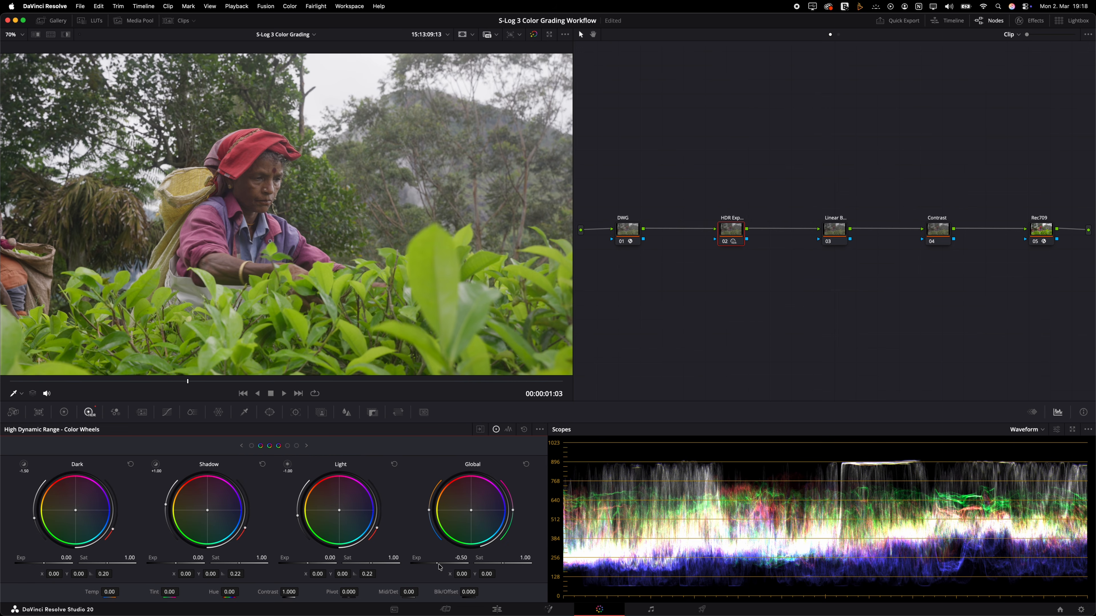
Set the HDR Exposure node's primaries Shadows to -15.00 and Highlights to -28.50.
click(63, 413)
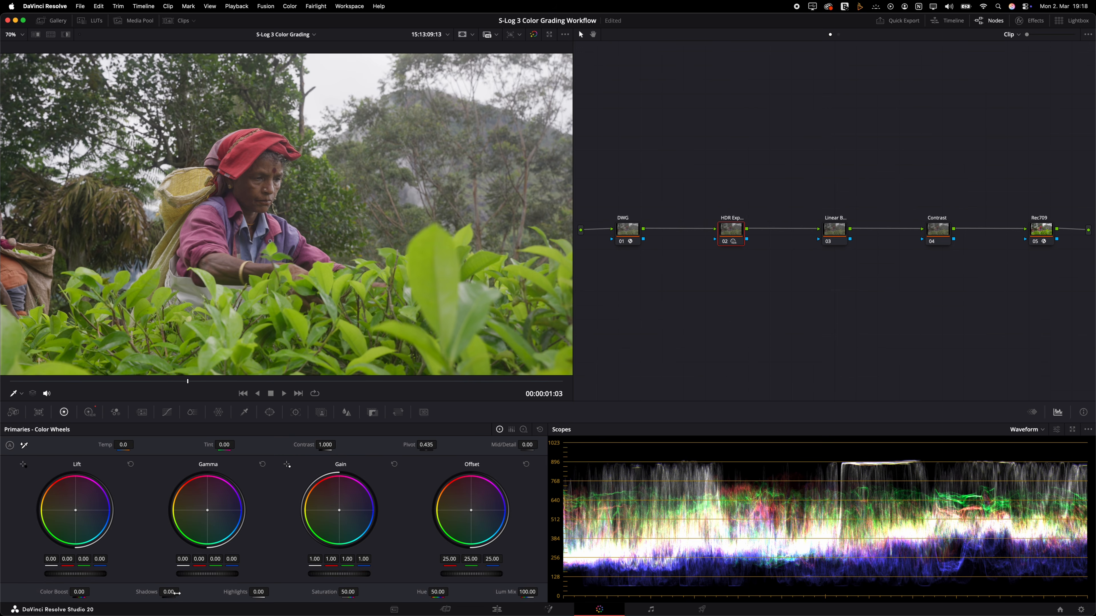
drag(181, 596, 158, 593)
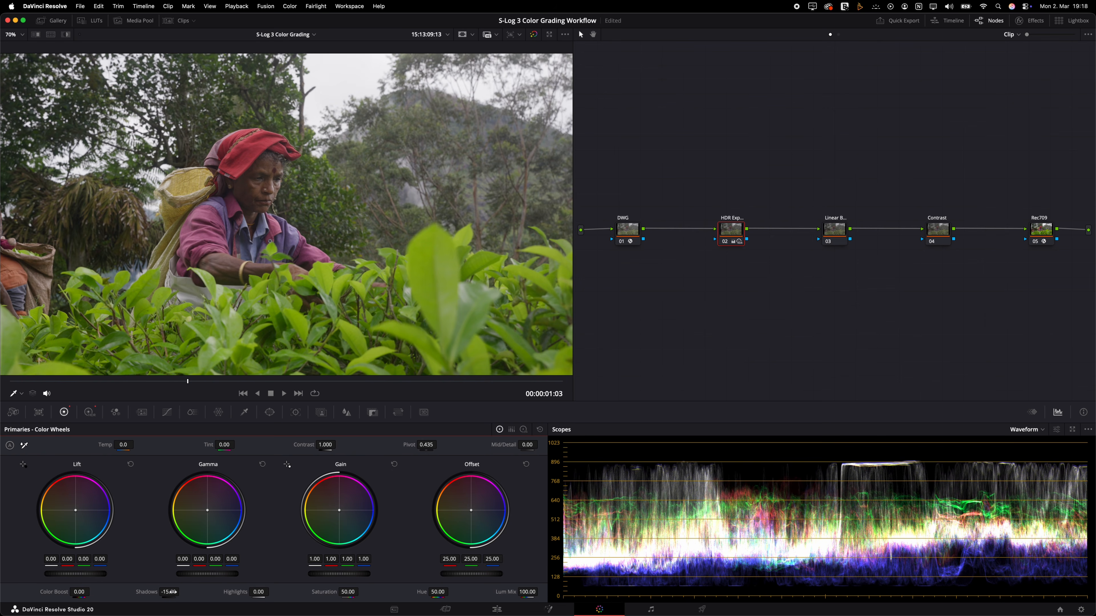
drag(258, 593, 235, 591)
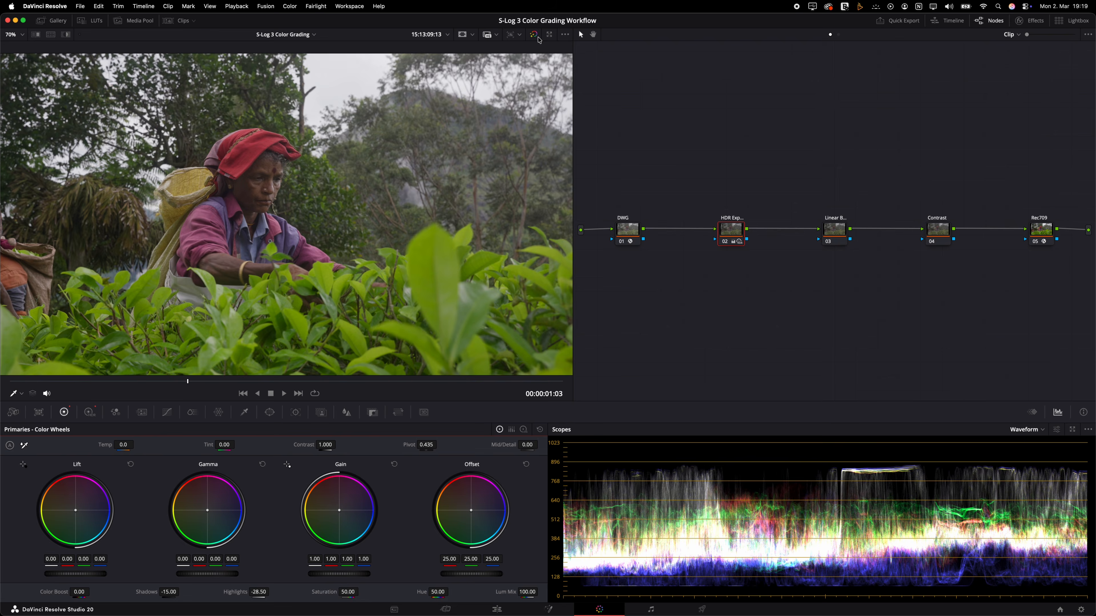
Compare the image with the whole grade bypassed and active, and with the HDR Exposure node off and on.
click(534, 34)
click(534, 35)
click(534, 34)
click(534, 34)
click(724, 242)
click(724, 242)
click(725, 242)
click(725, 243)
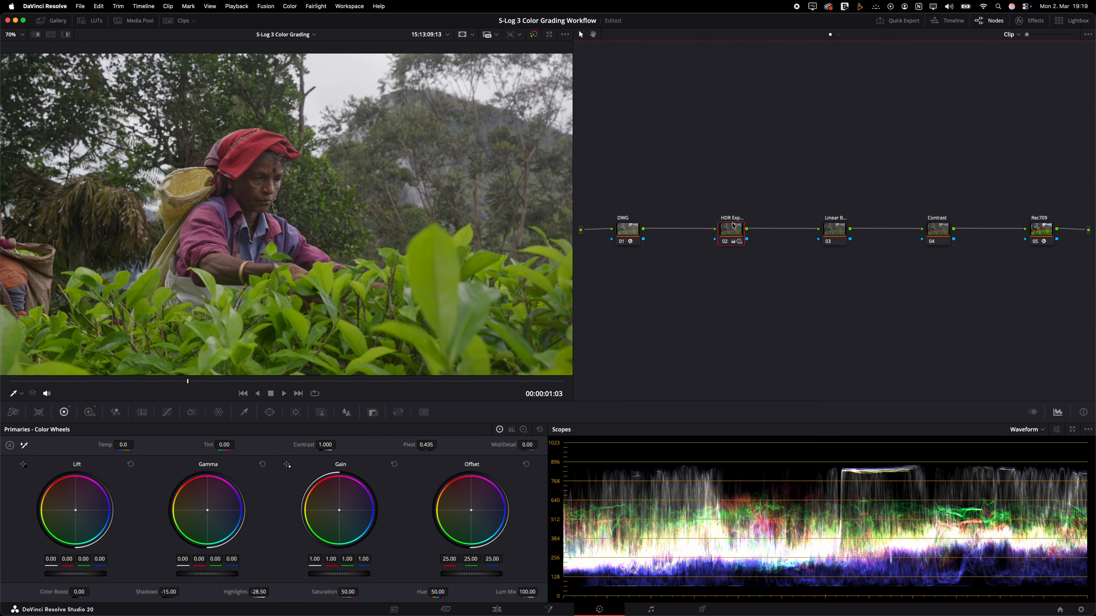
Set the Linear Balance node's gamma to Linear.
click(839, 231)
right_click(834, 232)
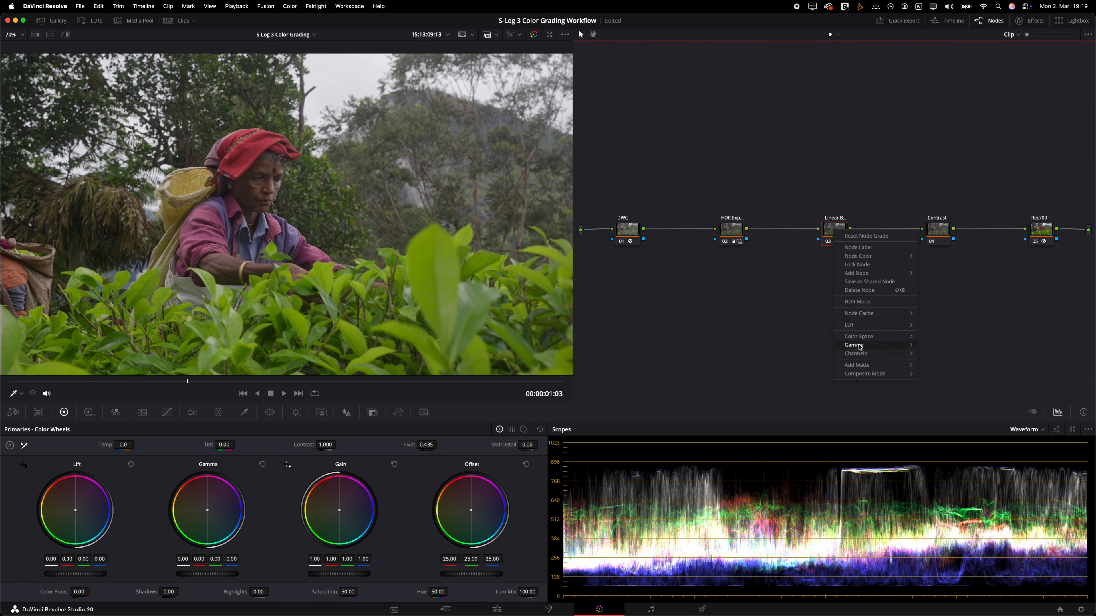
mouse_move(859, 345)
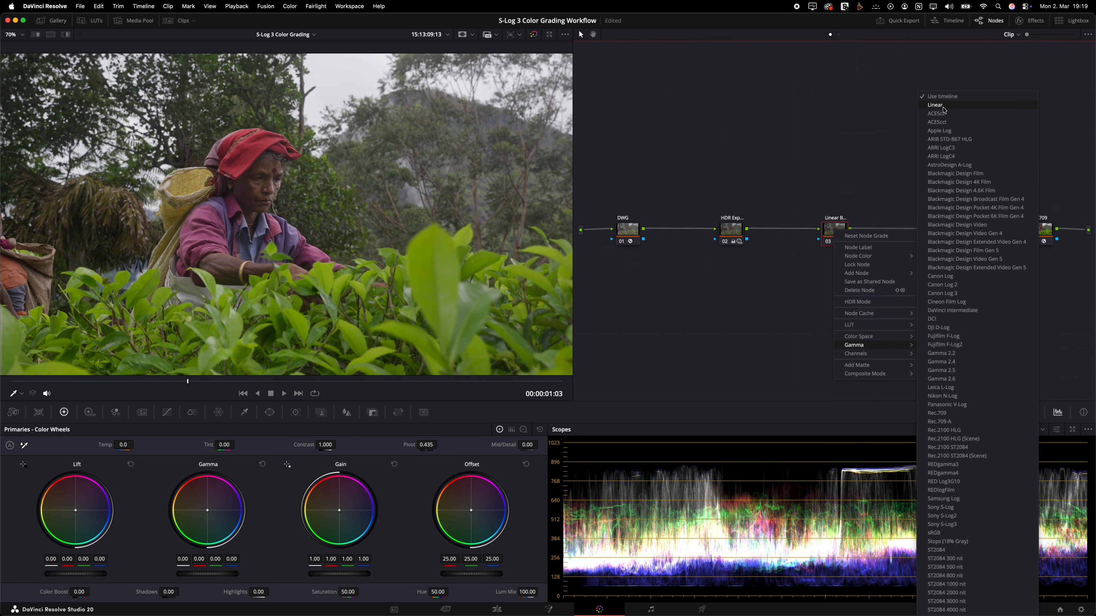
click(936, 105)
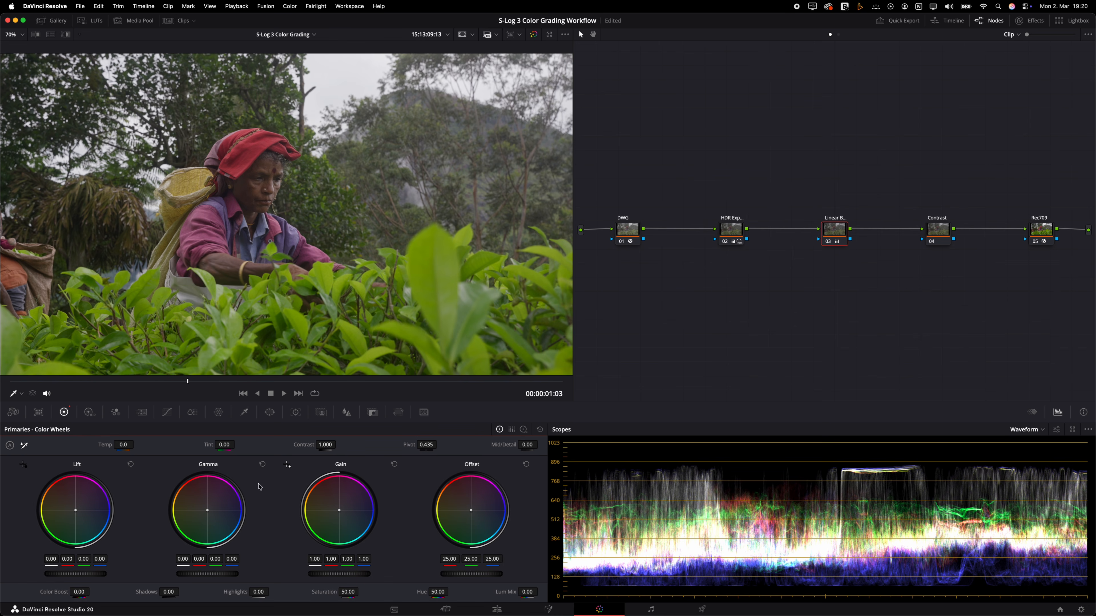
Try automatic white balance by sampling the bright sky, and reset Tint and Temp.
click(24, 446)
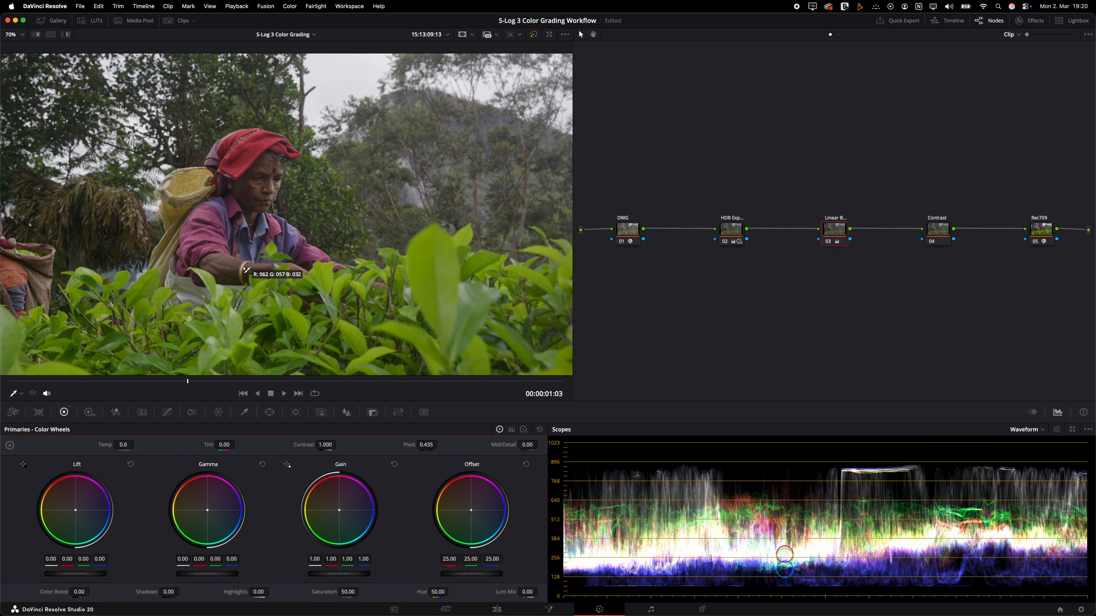
click(332, 75)
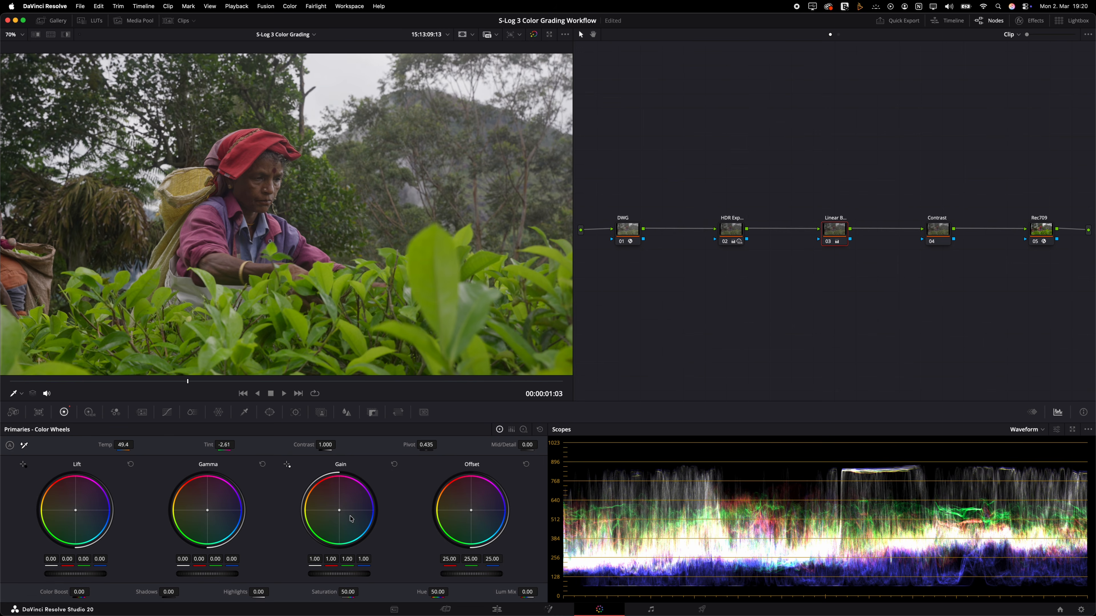
double_click(209, 444)
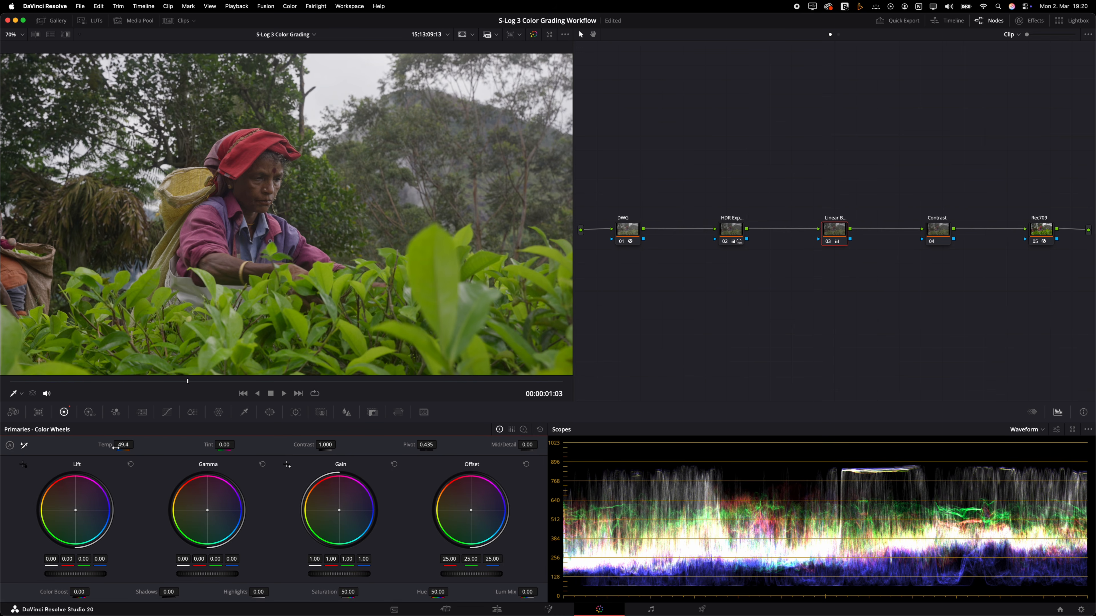
double_click(107, 445)
Try warming the image with the Gain color wheel, compare the node off and on, and reset Gain.
drag(340, 513, 282, 465)
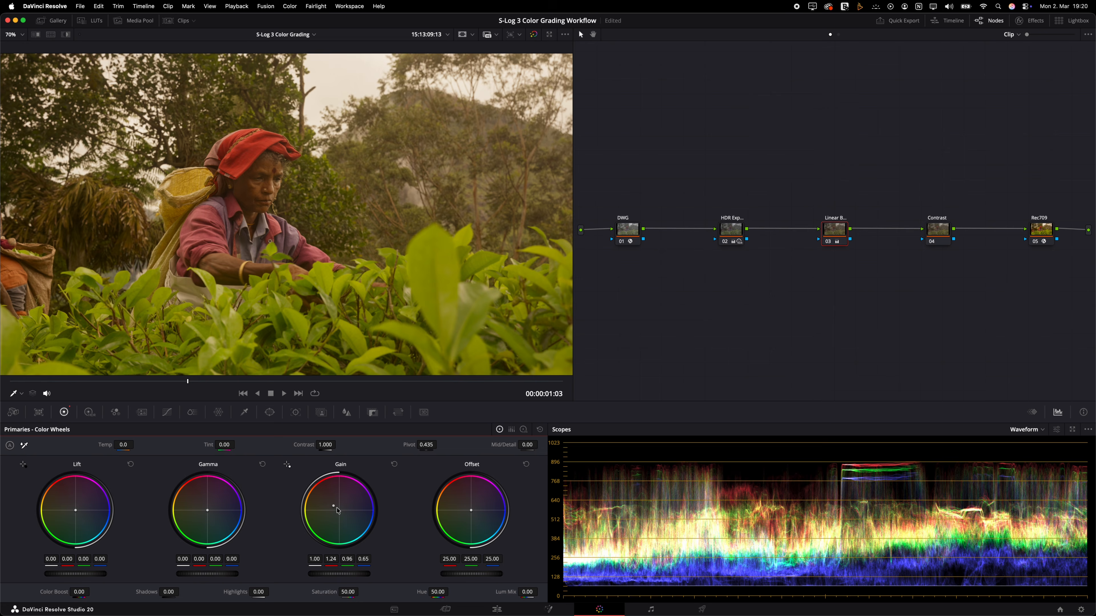
double_click(340, 512)
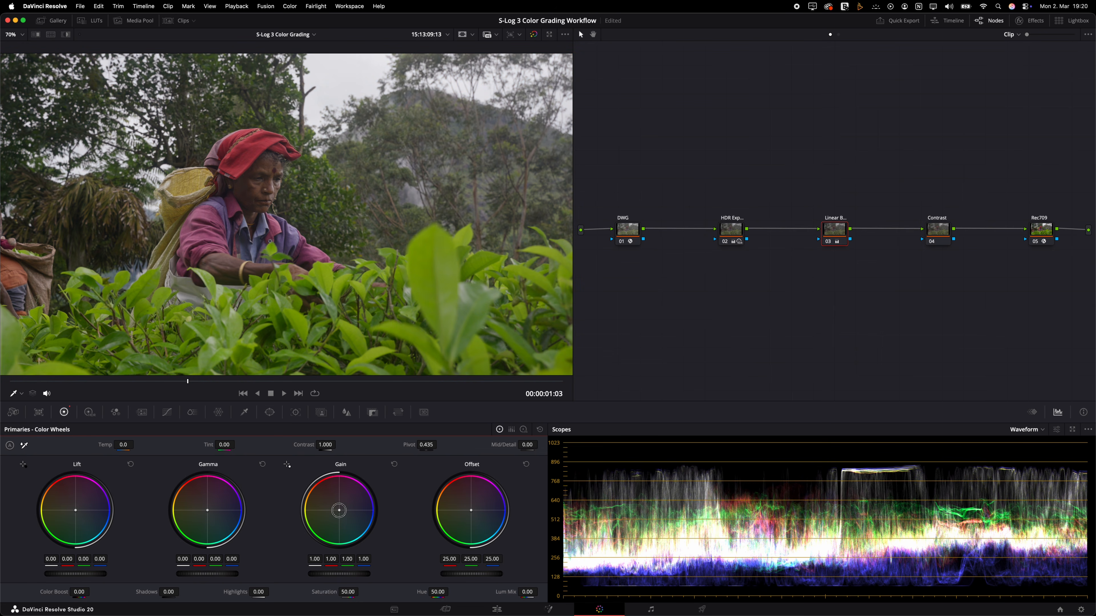
drag(338, 510, 330, 503)
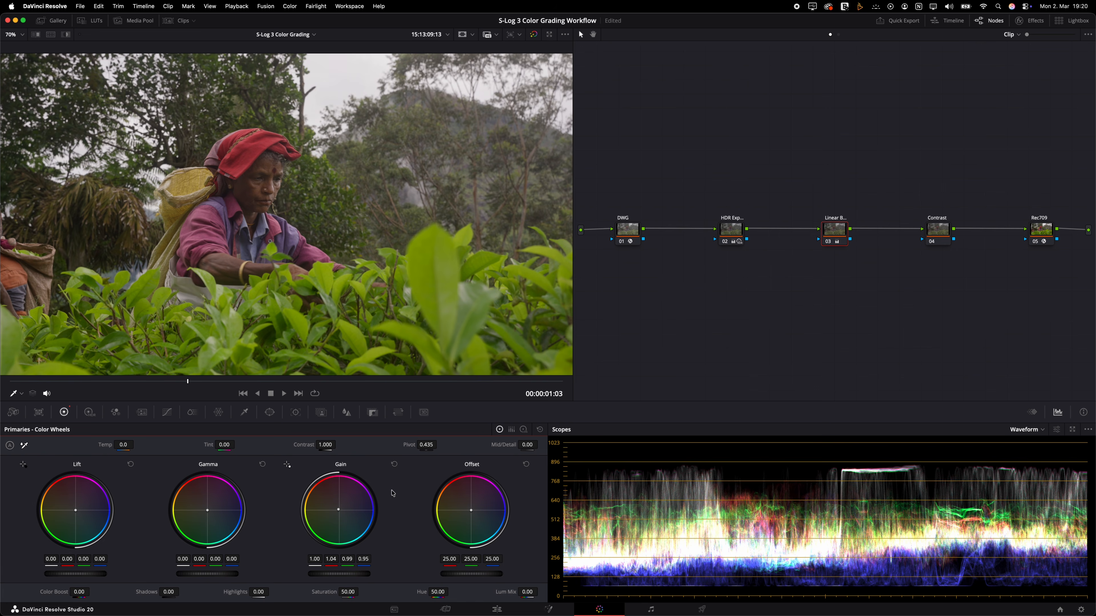
click(828, 242)
click(829, 242)
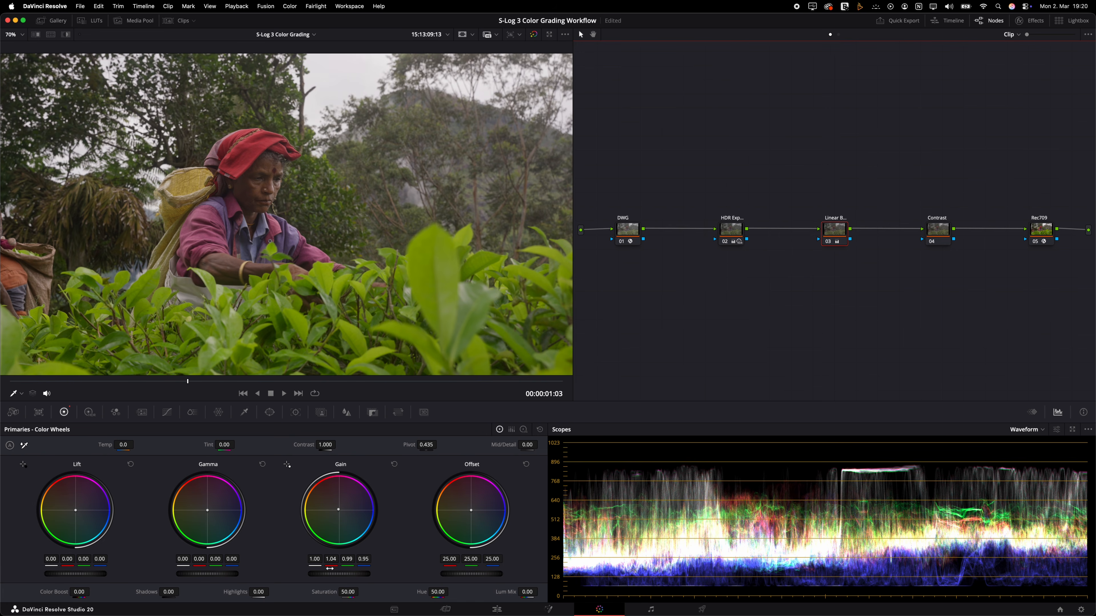
click(393, 464)
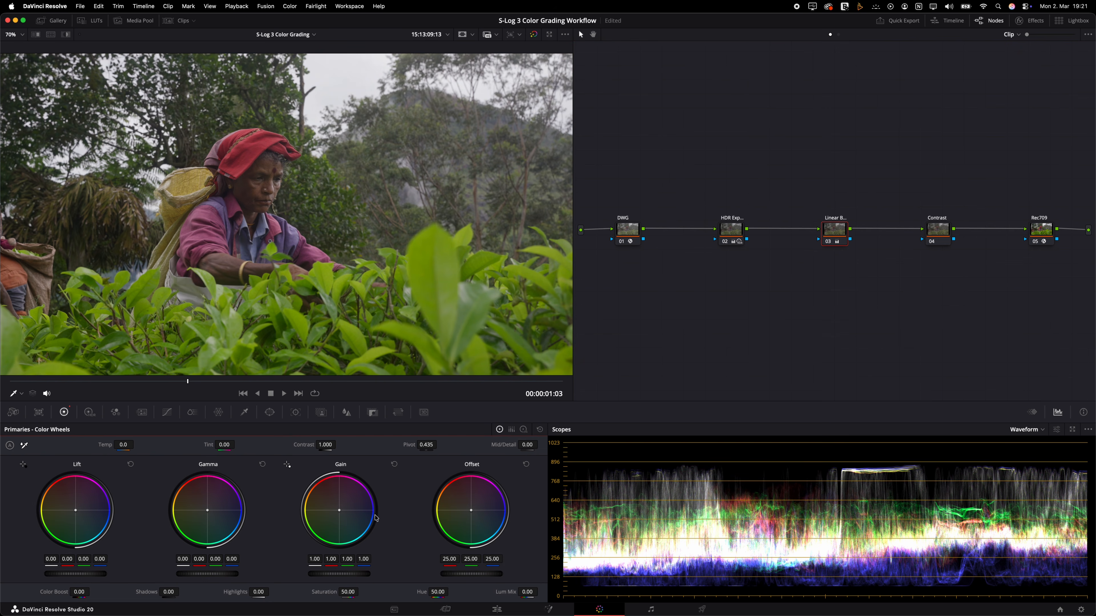
Set the Linear Balance node's Gain to red 1.02, green 0.98 and blue 0.97, and compare the node off and on.
drag(330, 559, 333, 560)
drag(346, 559, 363, 560)
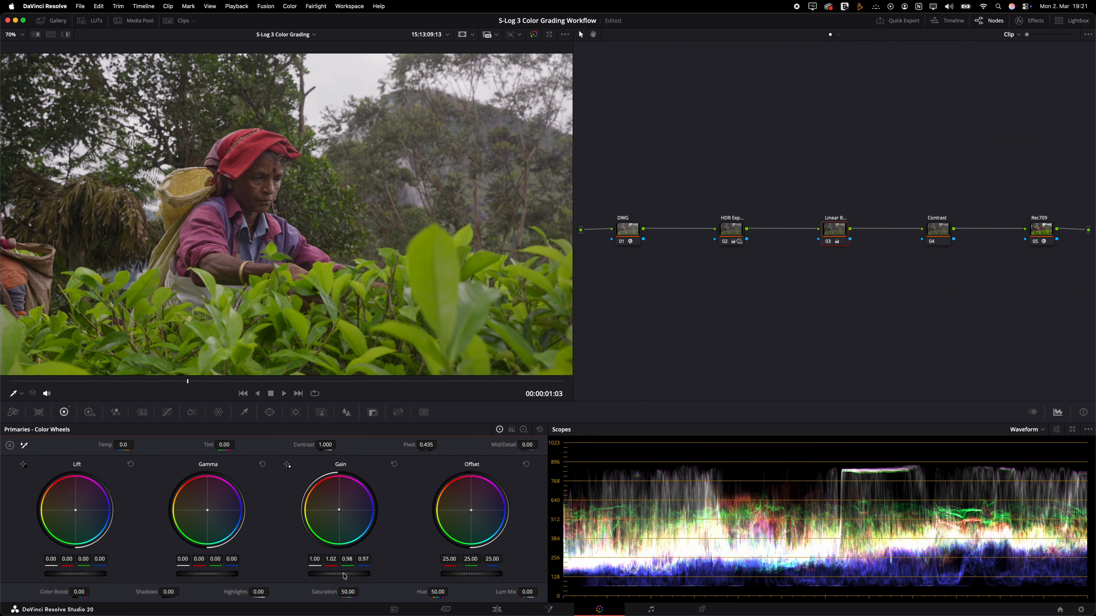
click(828, 242)
click(828, 242)
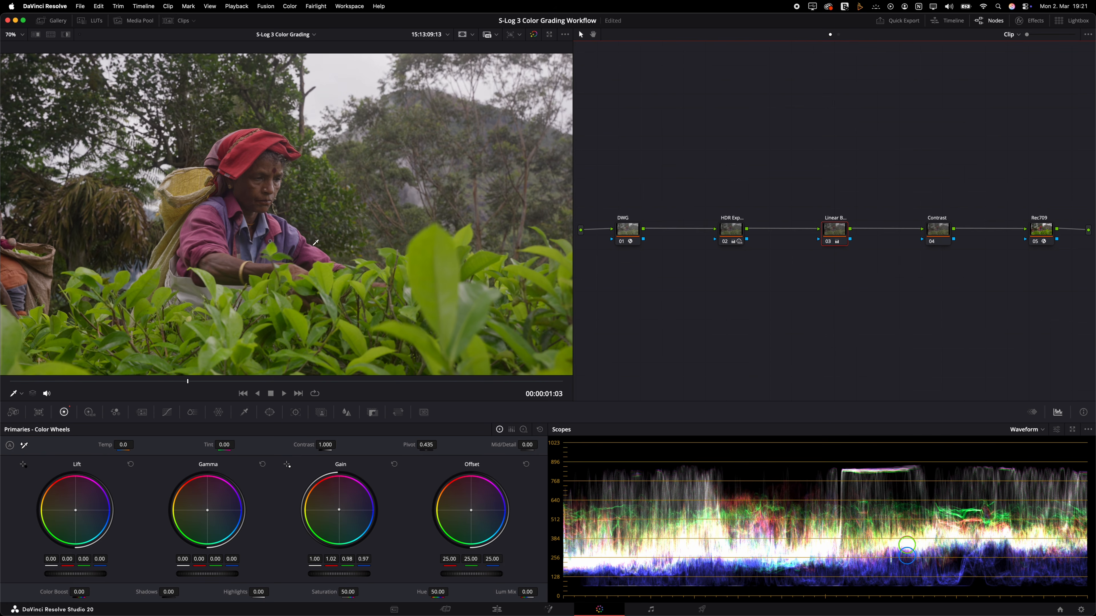
Examine the woman's face, the background trees and sky, and the full frame with the Linear Balance node off and on.
scroll(261, 191, up, 2)
scroll(261, 191, up, 5)
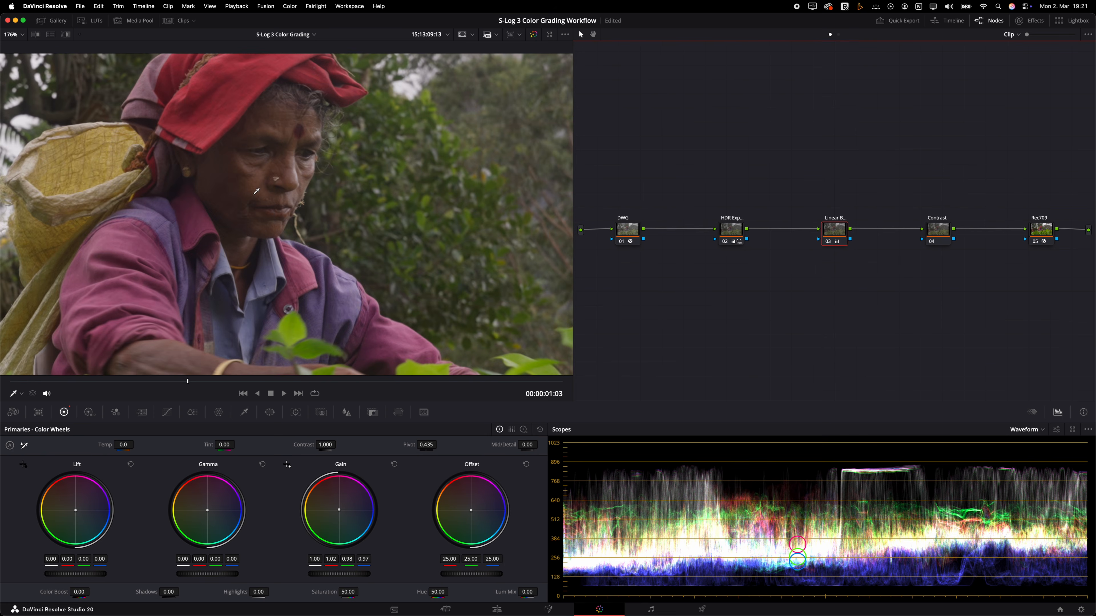
click(830, 246)
click(829, 244)
click(829, 244)
click(829, 245)
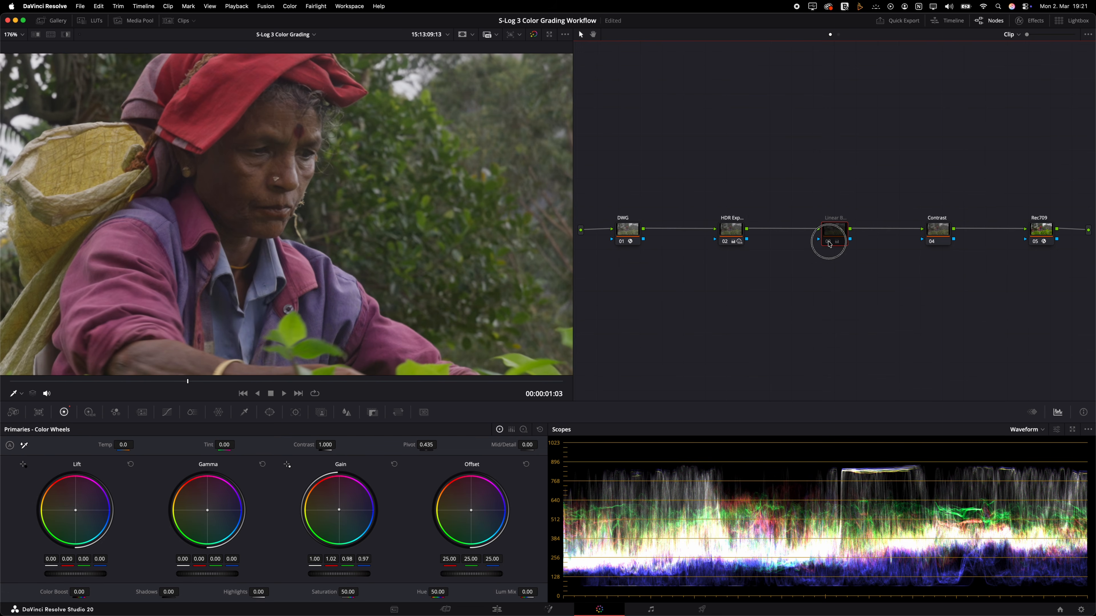
scroll(289, 210, right, 6)
scroll(289, 209, up, 5)
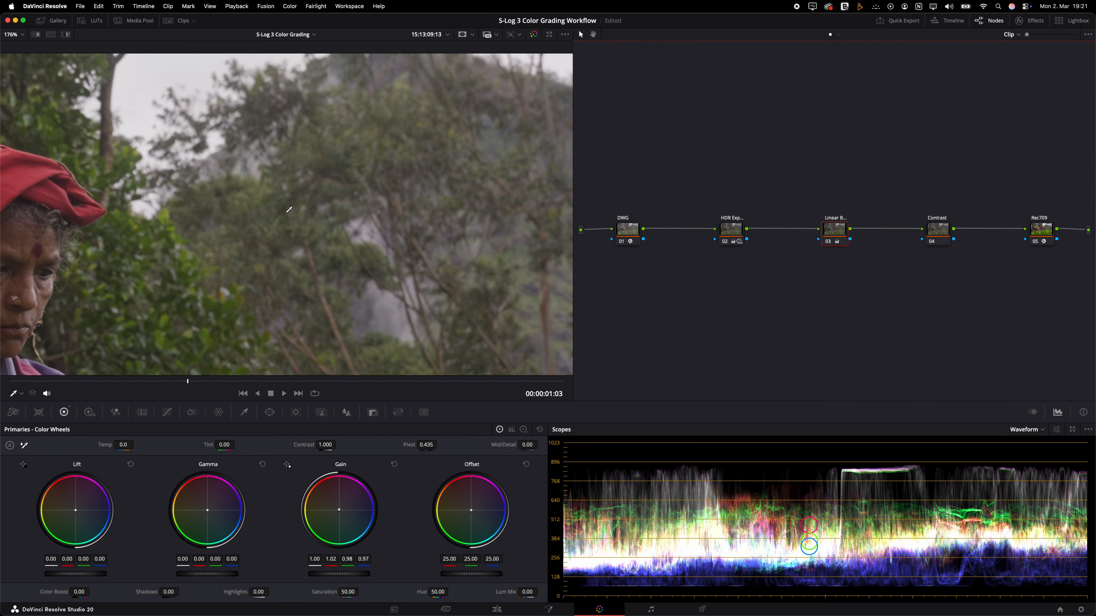
click(827, 242)
click(828, 242)
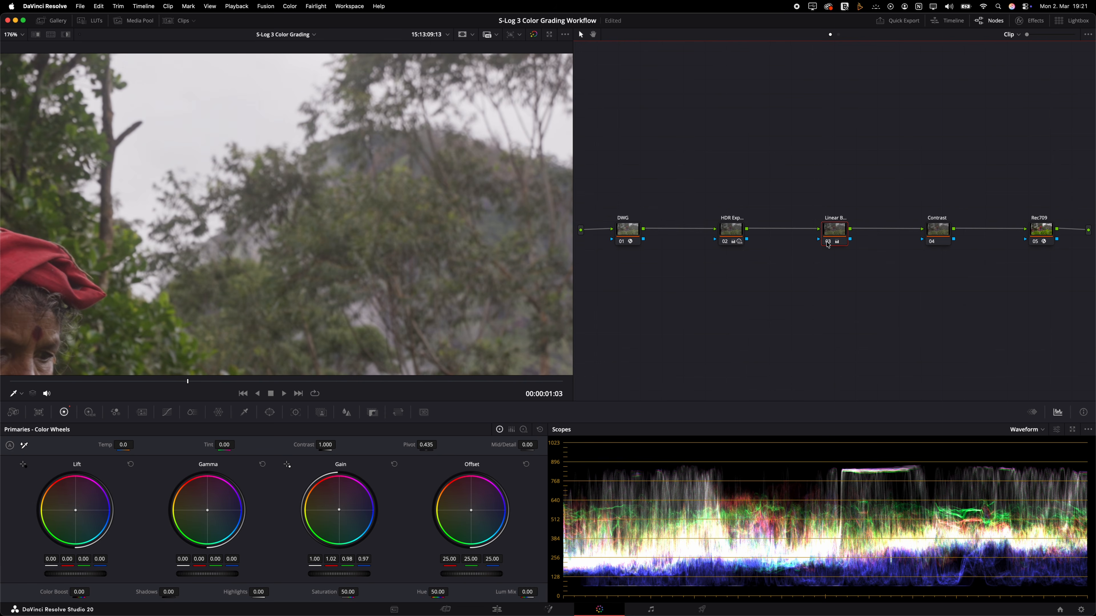
click(827, 243)
click(827, 244)
click(6, 36)
click(13, 47)
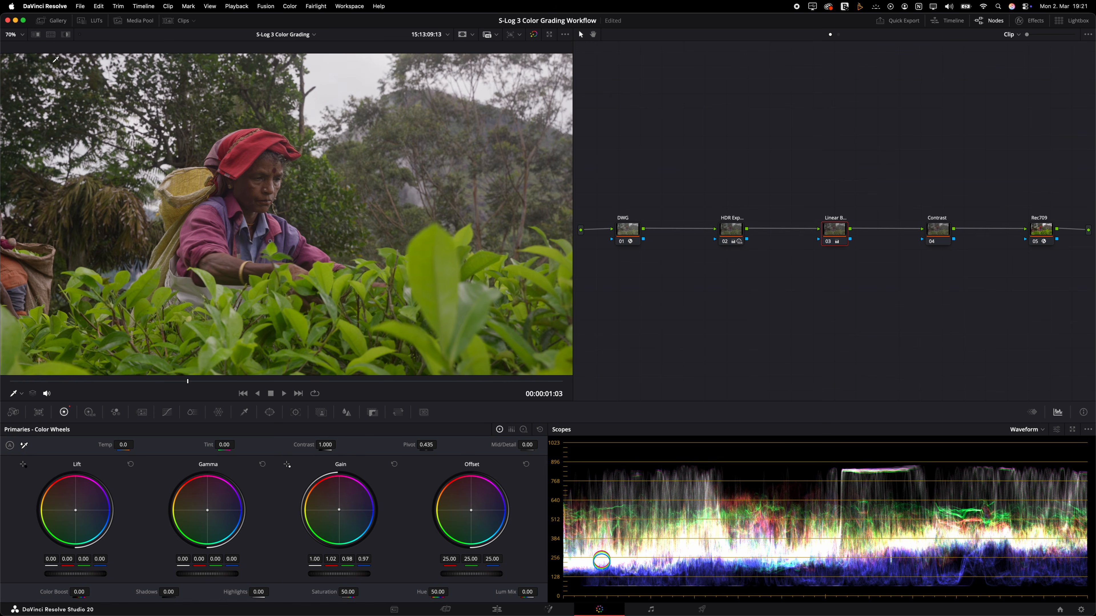
click(833, 242)
click(832, 244)
Try raising the Contrast node's primaries contrast to about 1.104 and reset it.
click(940, 234)
click(942, 236)
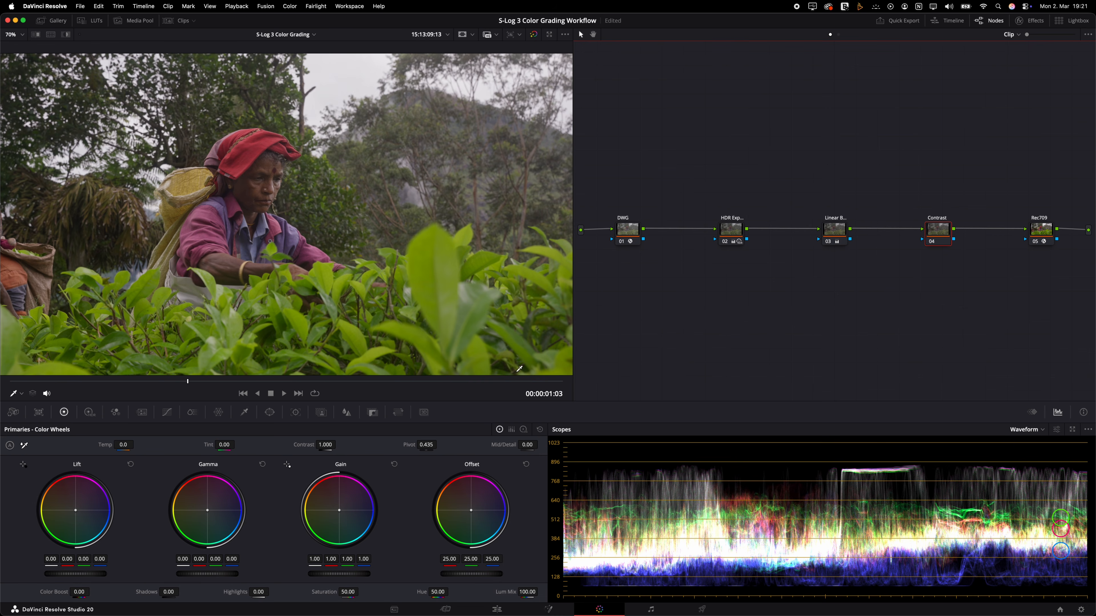
mouse_move(318, 447)
mouse_down()
mouse_move(347, 445)
mouse_move(338, 445)
mouse_up()
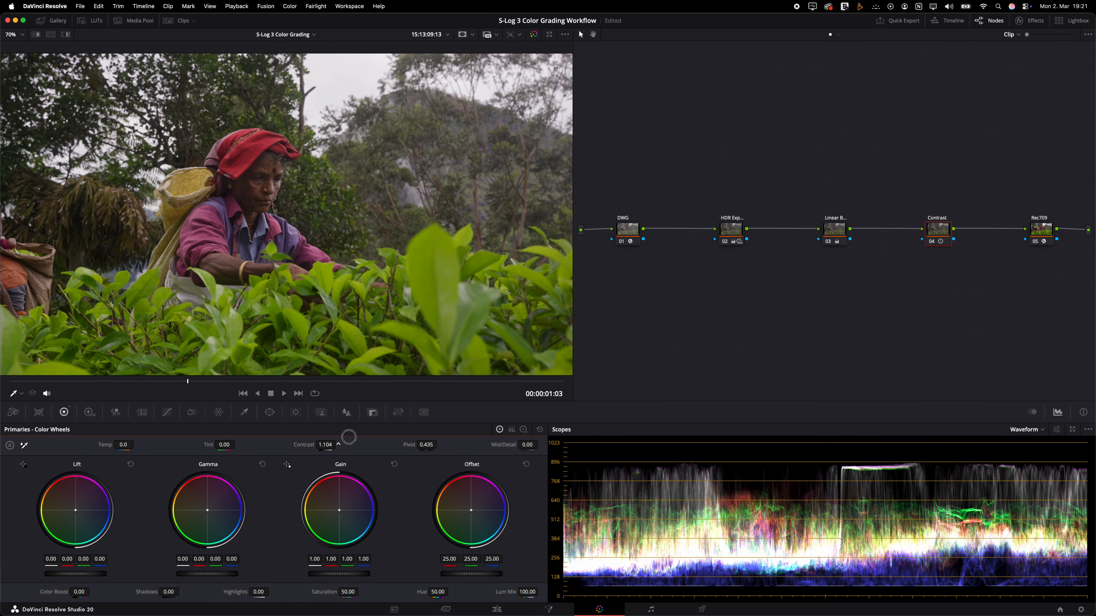
double_click(306, 444)
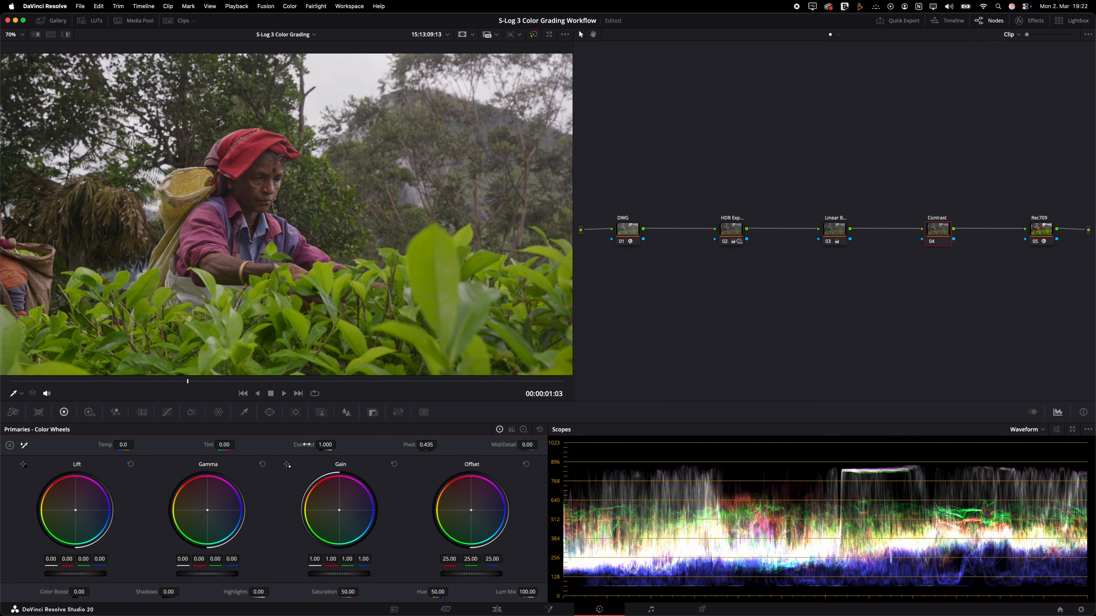
Shape a gentle S-curve on the Contrast node's custom curve with shadow, midtone and raised highlight points, and compare the node off and on.
click(166, 412)
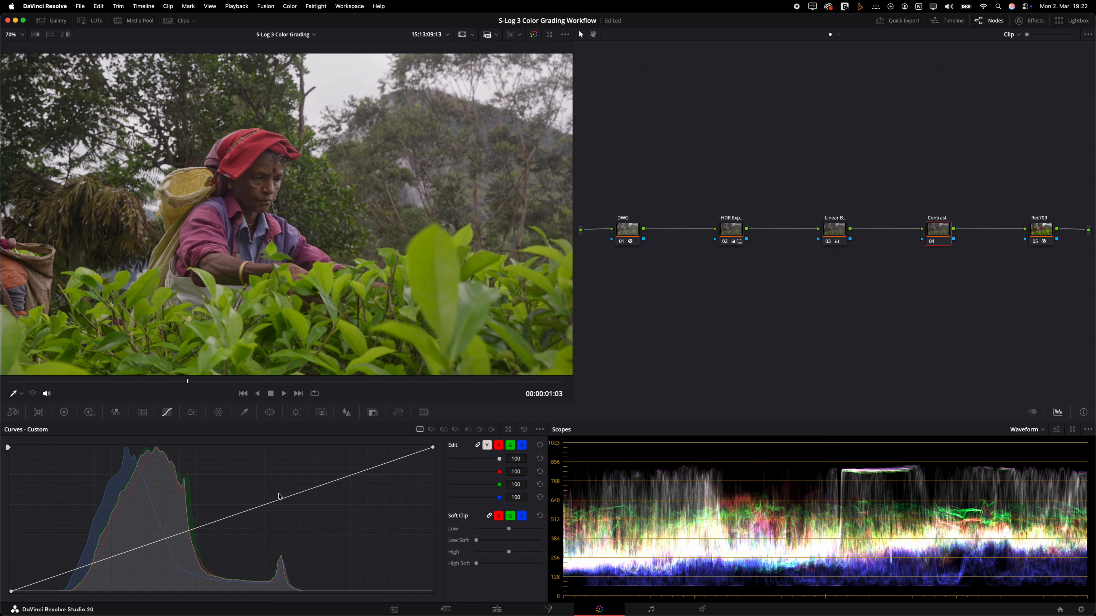
click(89, 568)
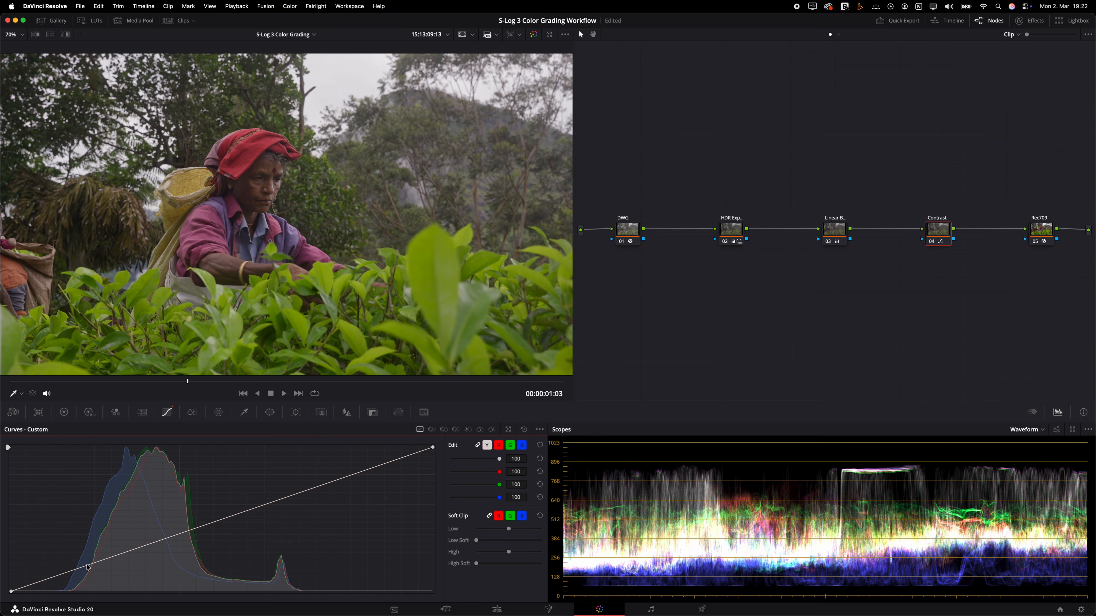
click(88, 565)
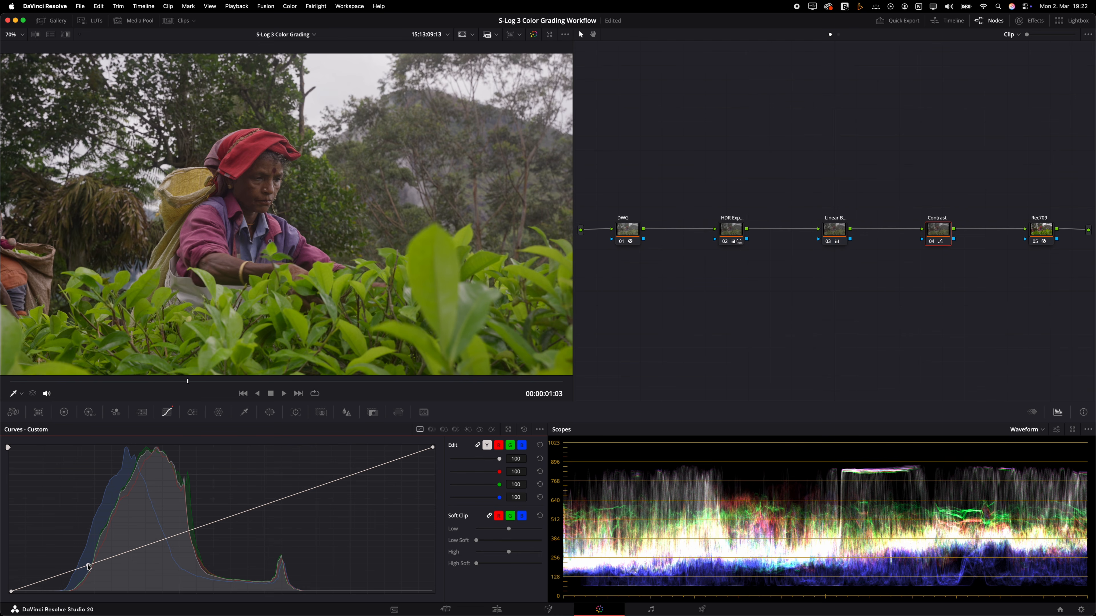
click(211, 525)
drag(88, 567, 90, 567)
drag(322, 486, 321, 477)
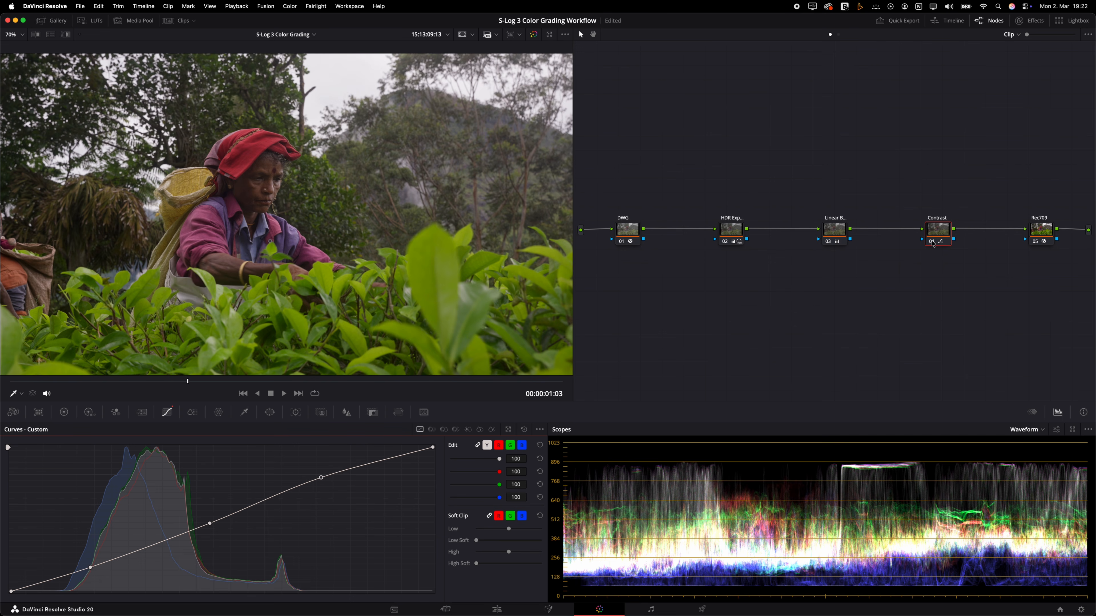
click(932, 243)
click(932, 243)
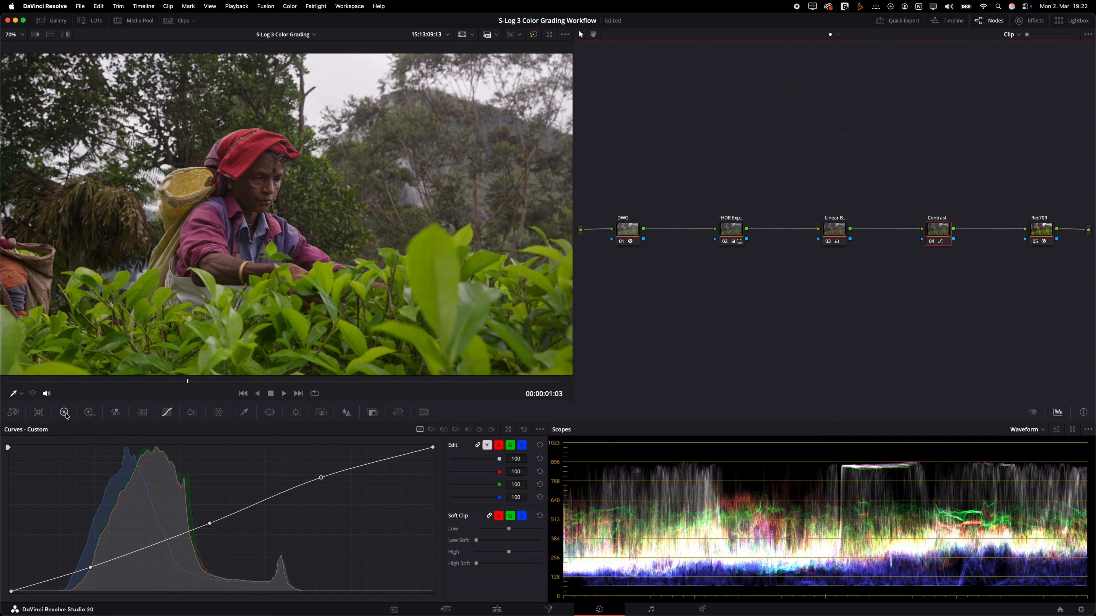
Set the Contrast node's primaries pivot to 0.336, contrast to 0.944 and Mid/Detail to -15.50.
click(64, 413)
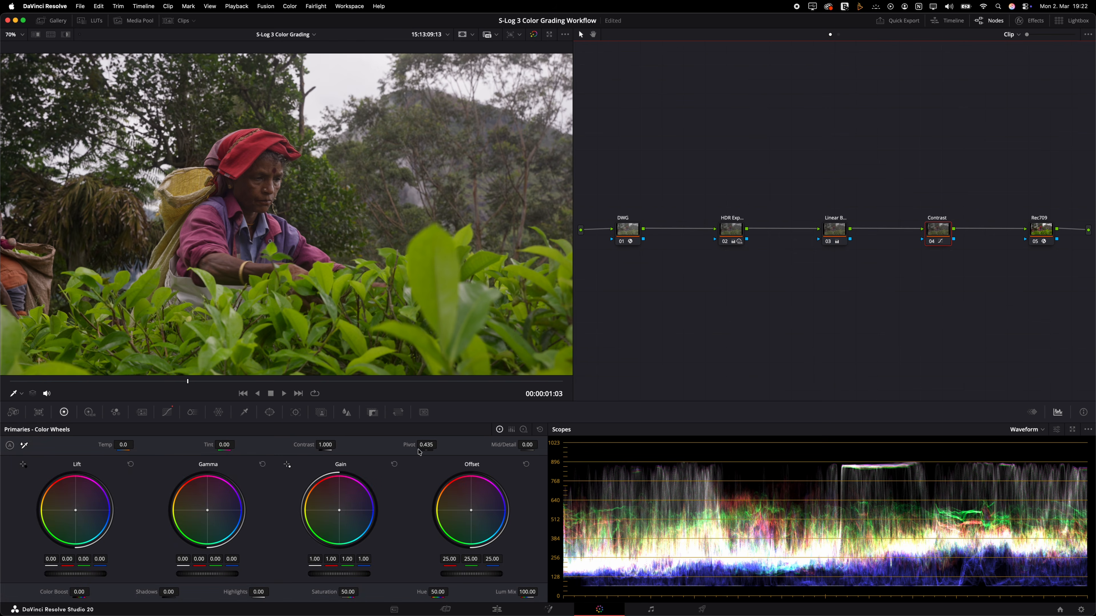
click(425, 446)
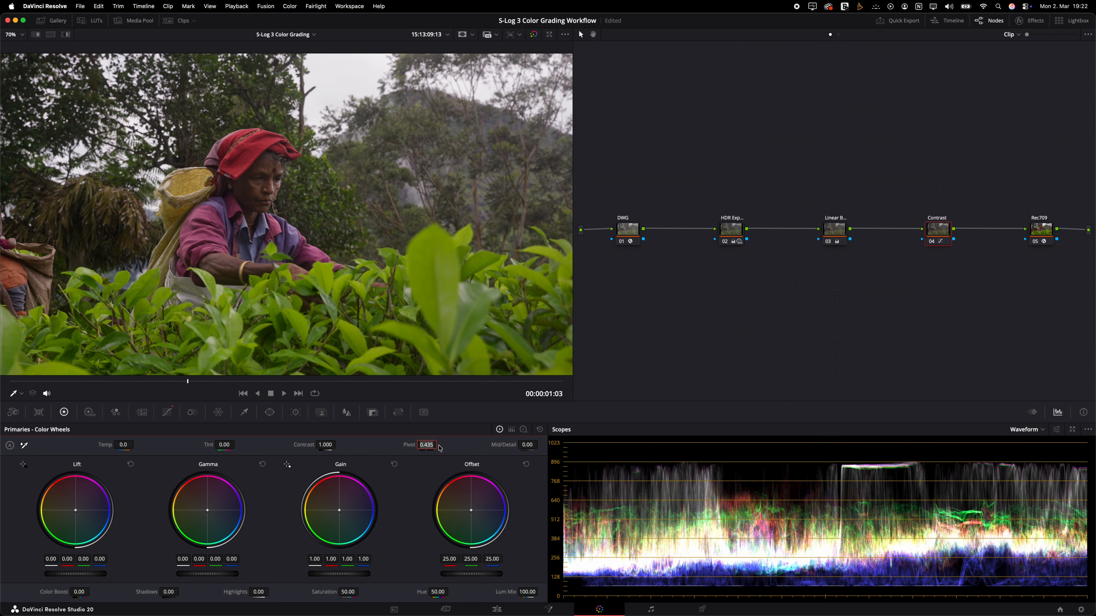
text(0.)
click(934, 230)
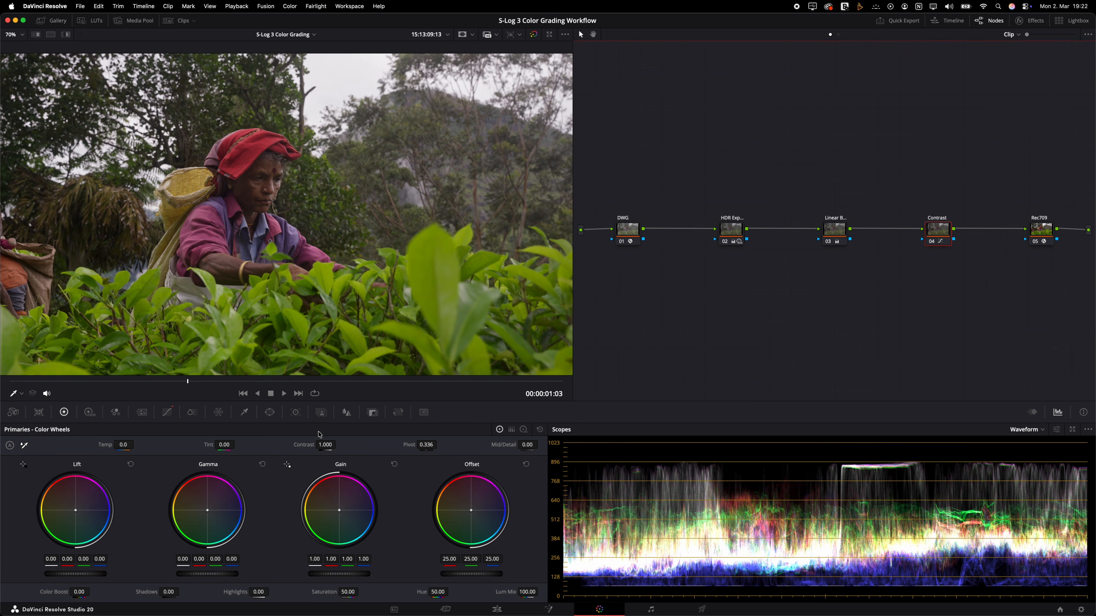
drag(330, 445, 317, 445)
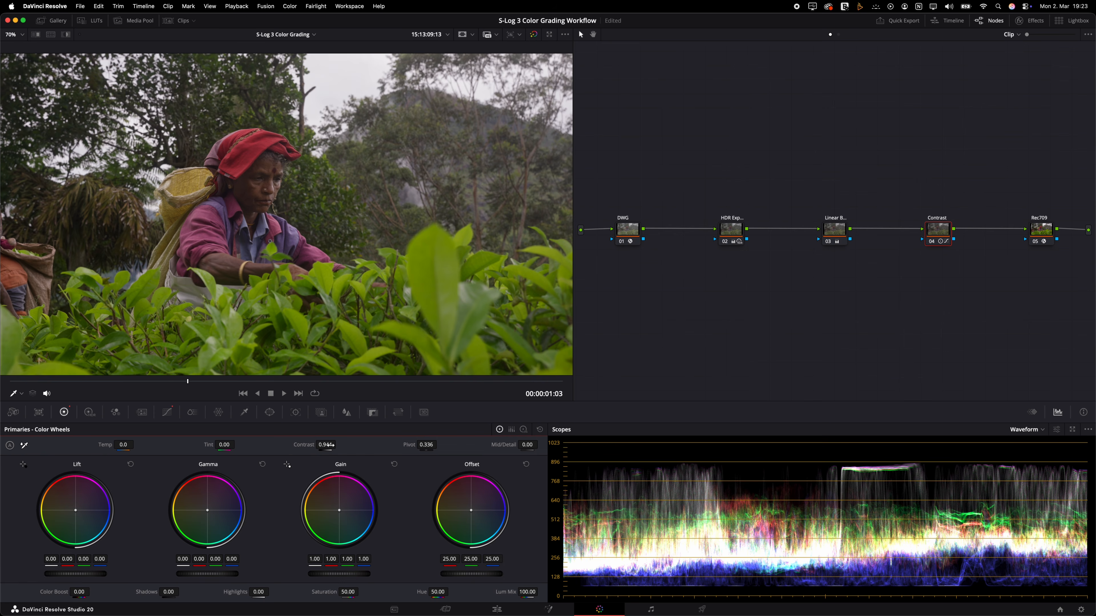
drag(530, 447, 519, 451)
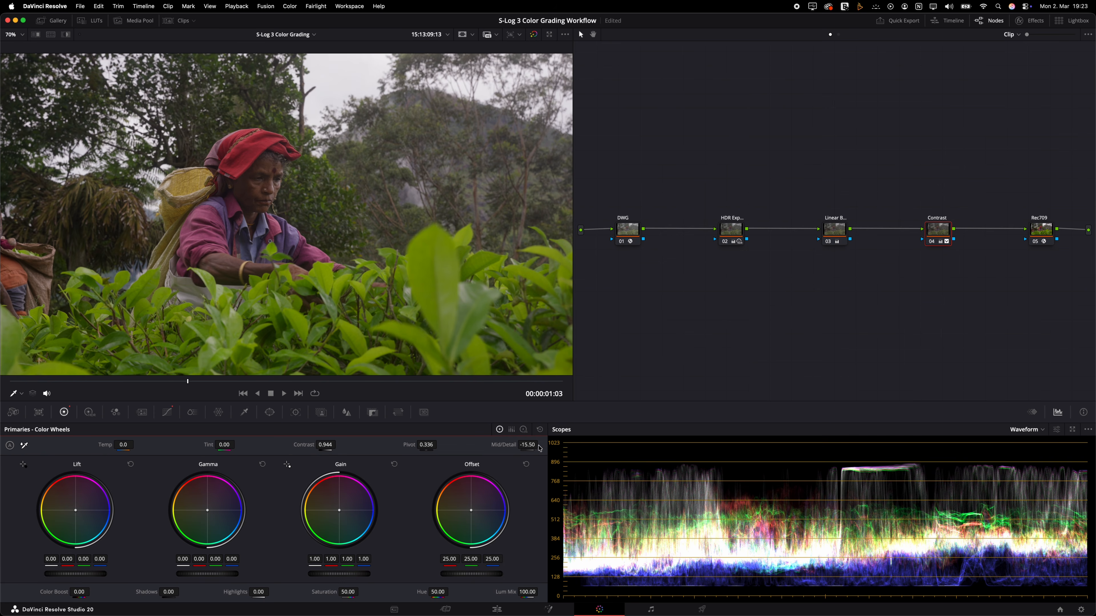
Compare the image with the Contrast node off and on, and with the whole grade bypassed and restored.
click(931, 242)
click(931, 243)
click(932, 243)
click(931, 243)
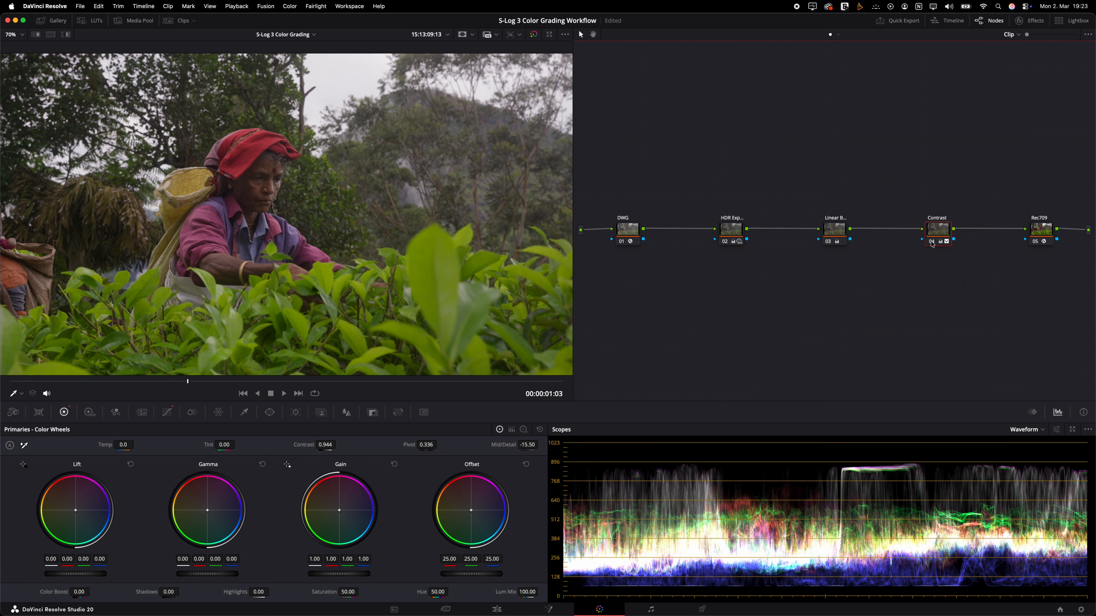
click(534, 34)
click(534, 35)
Set the HDR exposure node's primaries shadows to -17.00 and highlights to -25.50, and fine-tune the red Gain in the Linear Balance node.
click(731, 229)
drag(168, 592, 166, 591)
drag(258, 592, 261, 592)
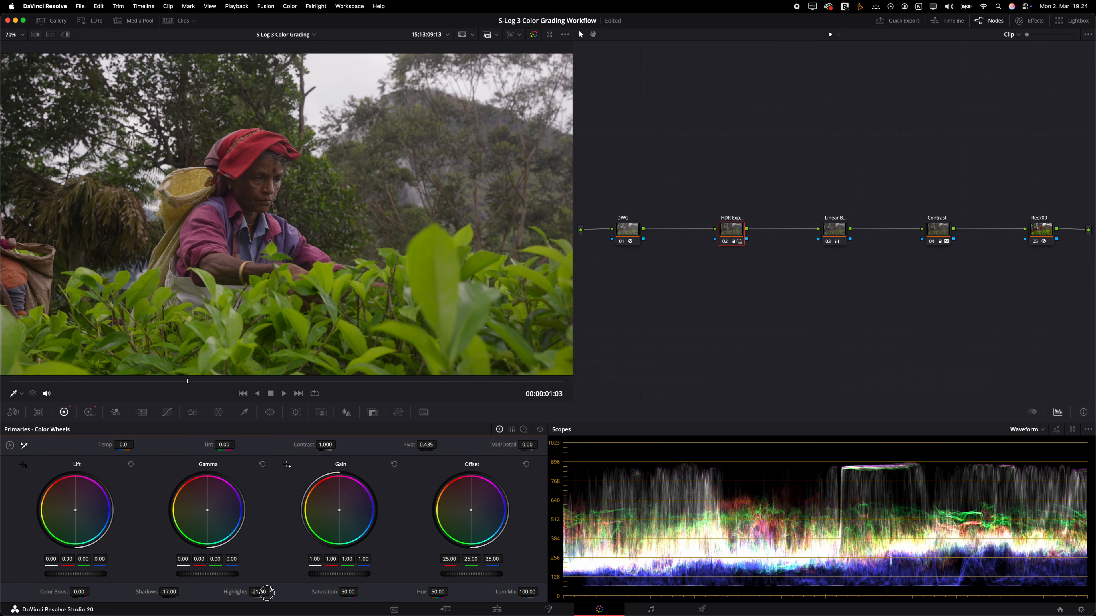
click(825, 232)
mouse_move(332, 560)
mouse_down()
mouse_move(365, 559)
mouse_move(345, 560)
mouse_up()
Raise the Contrast node's contrast to about 0.98 and refine the shadow and highlight points of its custom curve.
click(938, 230)
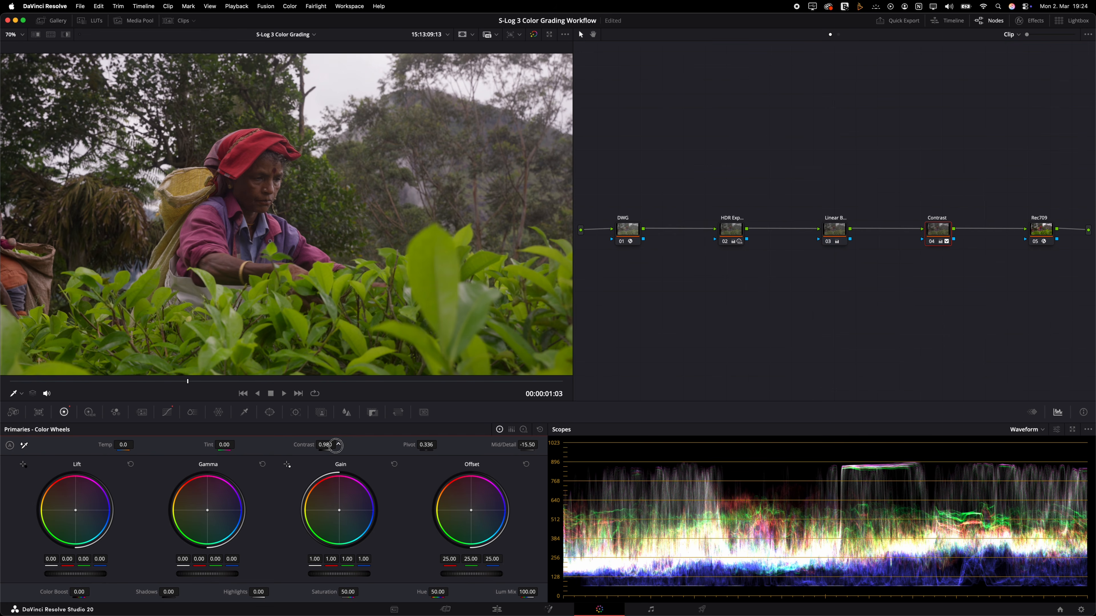
click(167, 412)
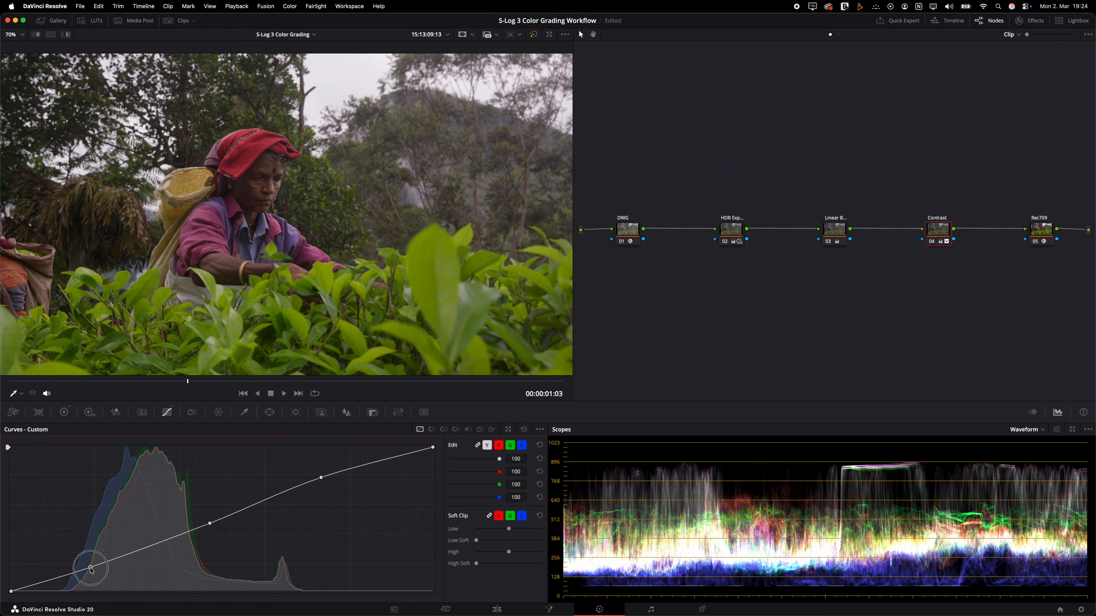
drag(93, 567, 91, 571)
drag(323, 481, 324, 479)
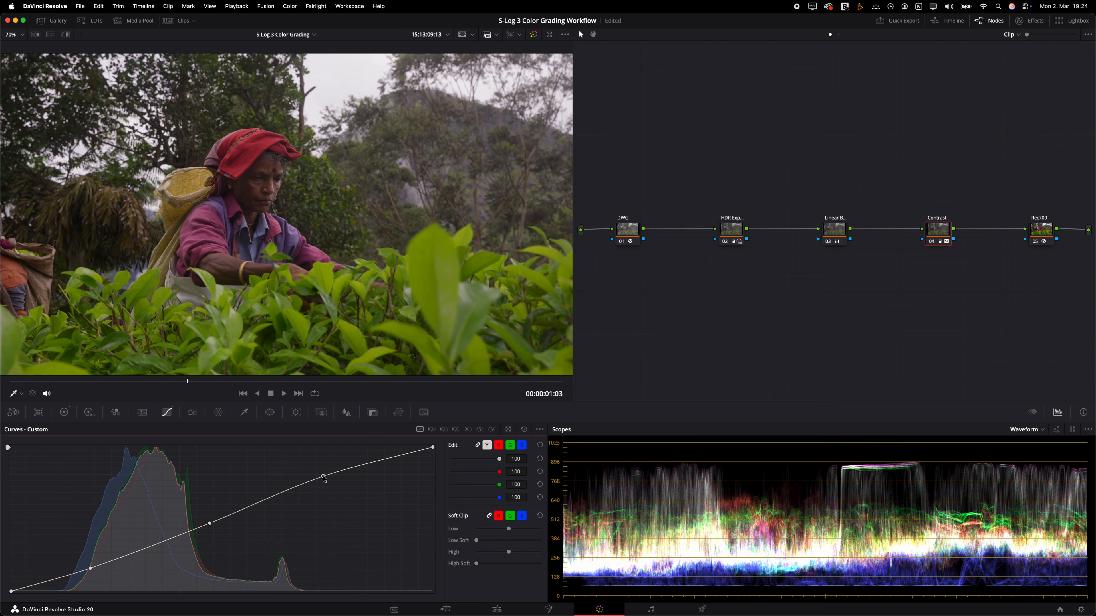
Set the global saturation in the HDR exposure node's HDR wheels to 1.12, and compare the node off and on.
click(732, 231)
click(64, 412)
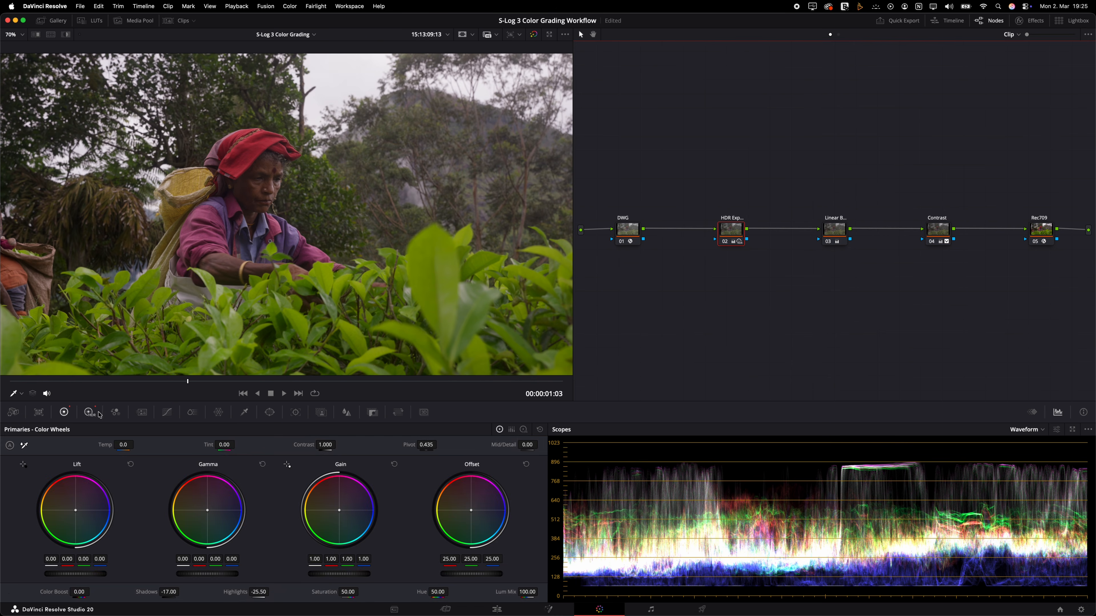
click(89, 413)
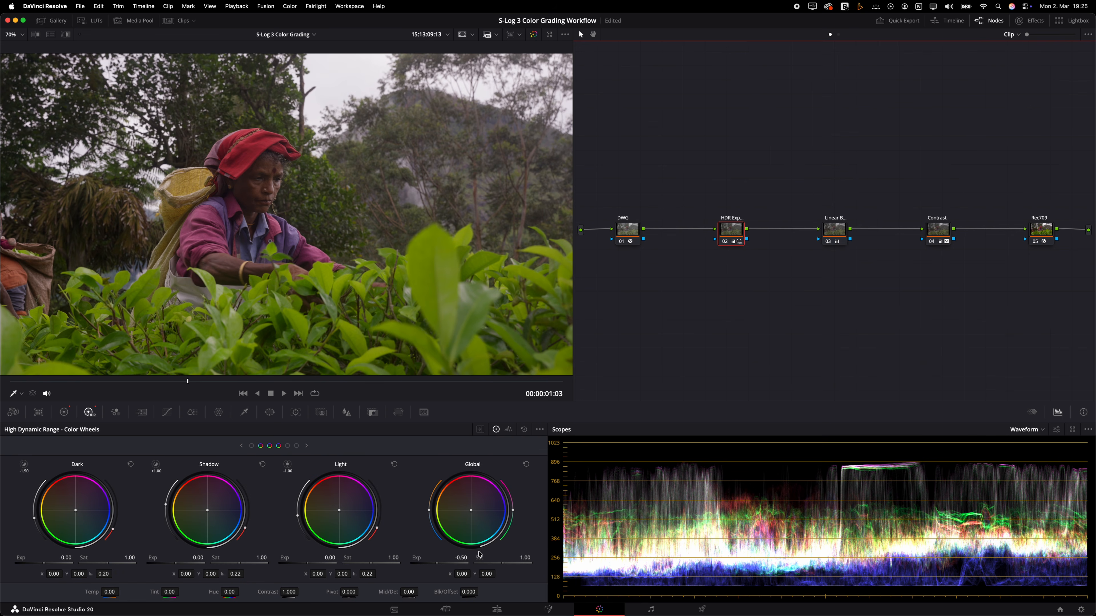
drag(503, 562, 634, 564)
click(726, 242)
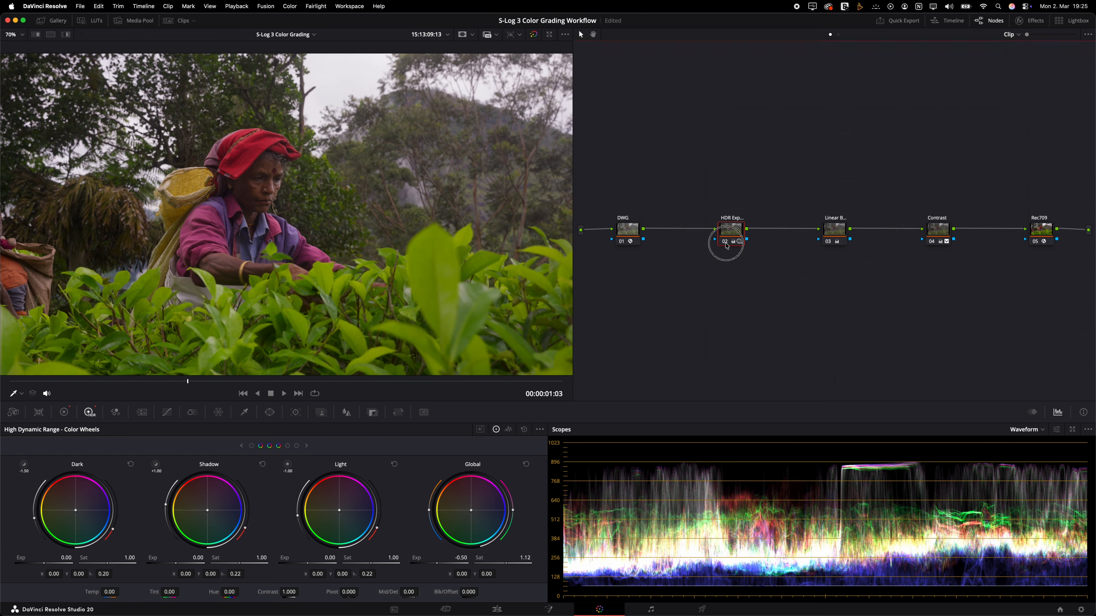
click(726, 244)
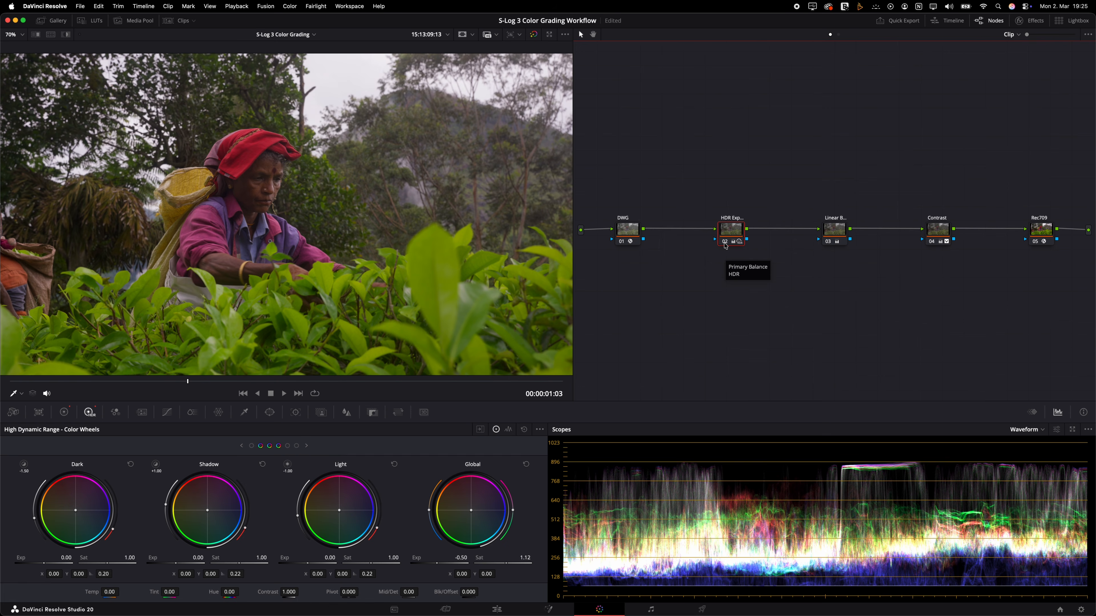
Review the node chain from DWG to Rec709 and compare the image with the full grade bypassed and enabled.
drag(715, 186, 978, 273)
click(632, 229)
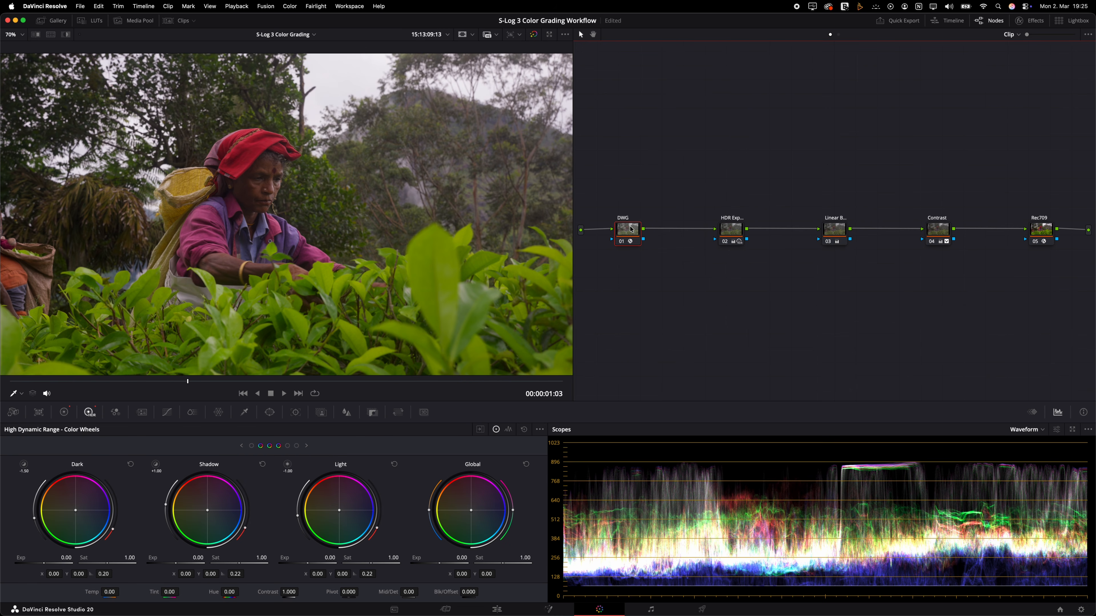
click(1053, 233)
click(534, 35)
click(534, 35)
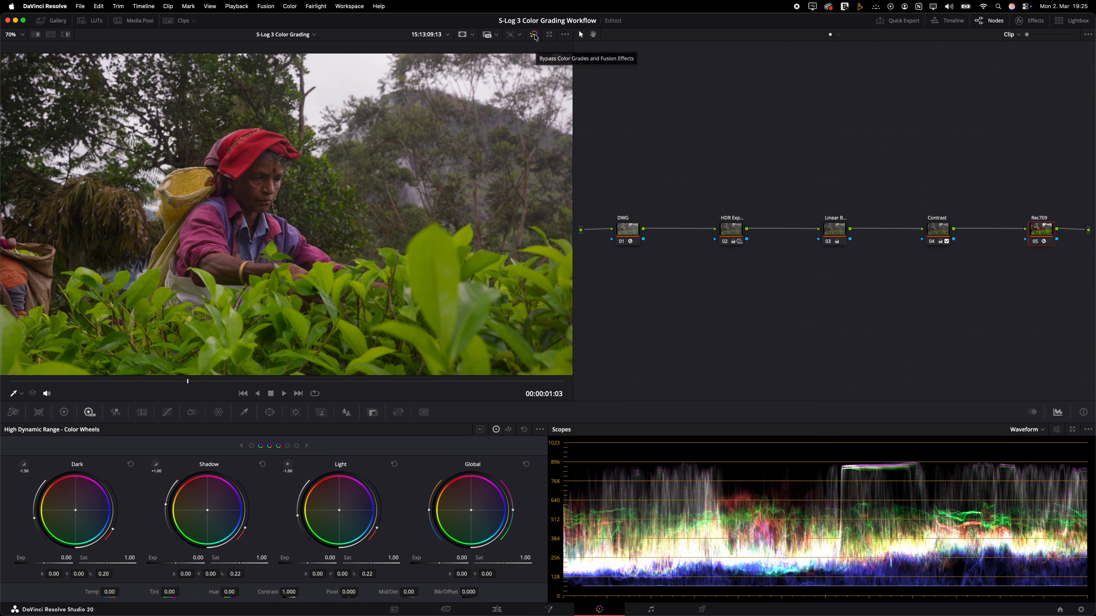
drag(601, 194, 974, 281)
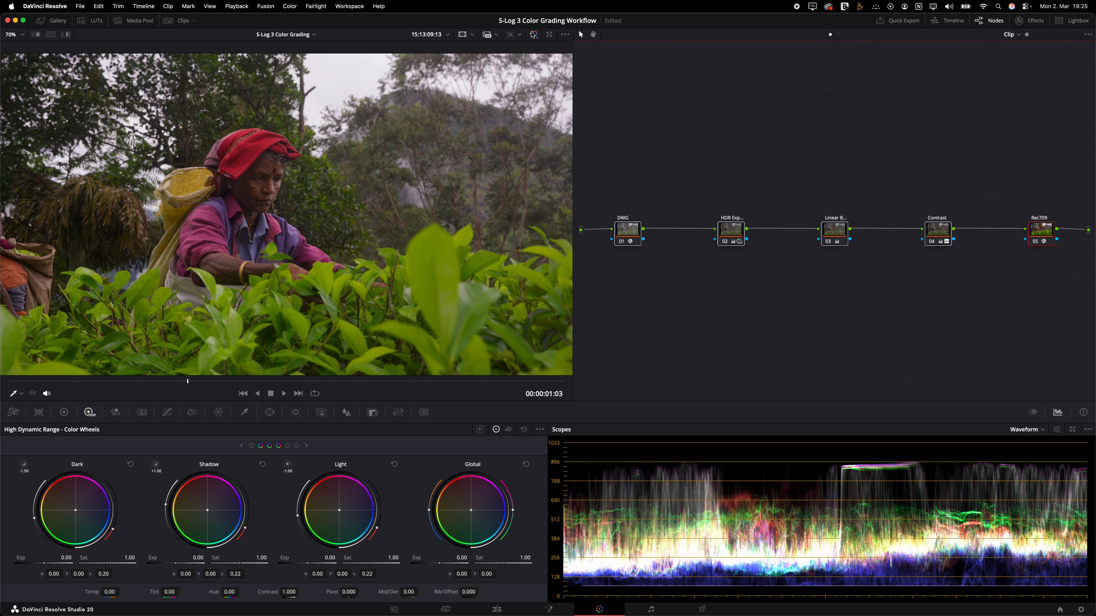
click(534, 36)
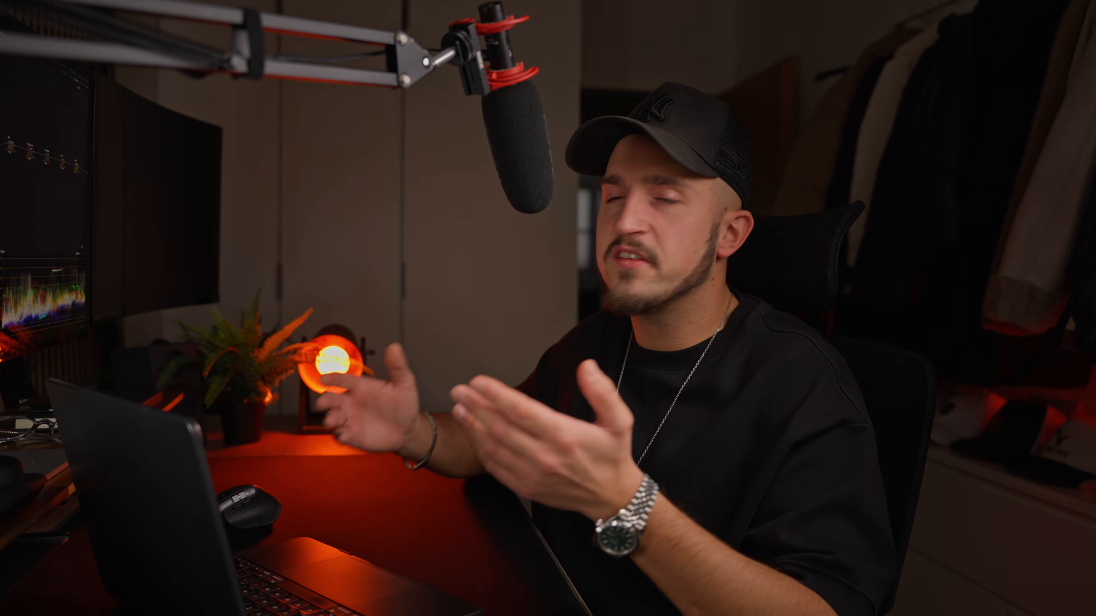